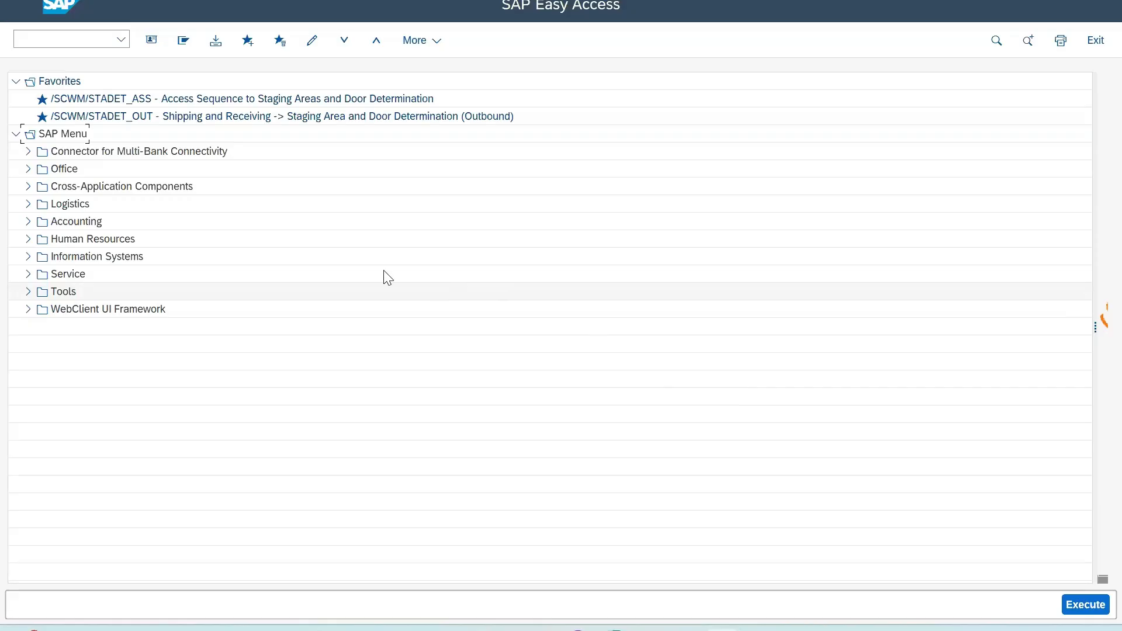
Step: Run transaction spro and display the SAP Reference IMG
{"action": "left_click", "coordinate": [68, 42]}
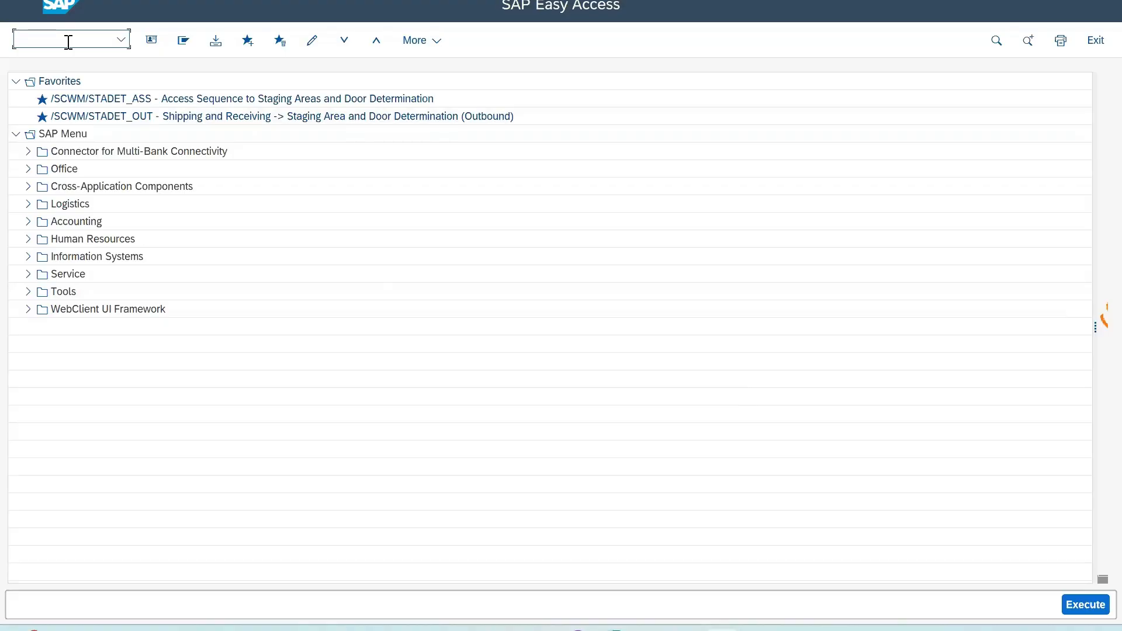
{"action": "type", "text": "spro"}
{"action": "key", "text": "Return"}
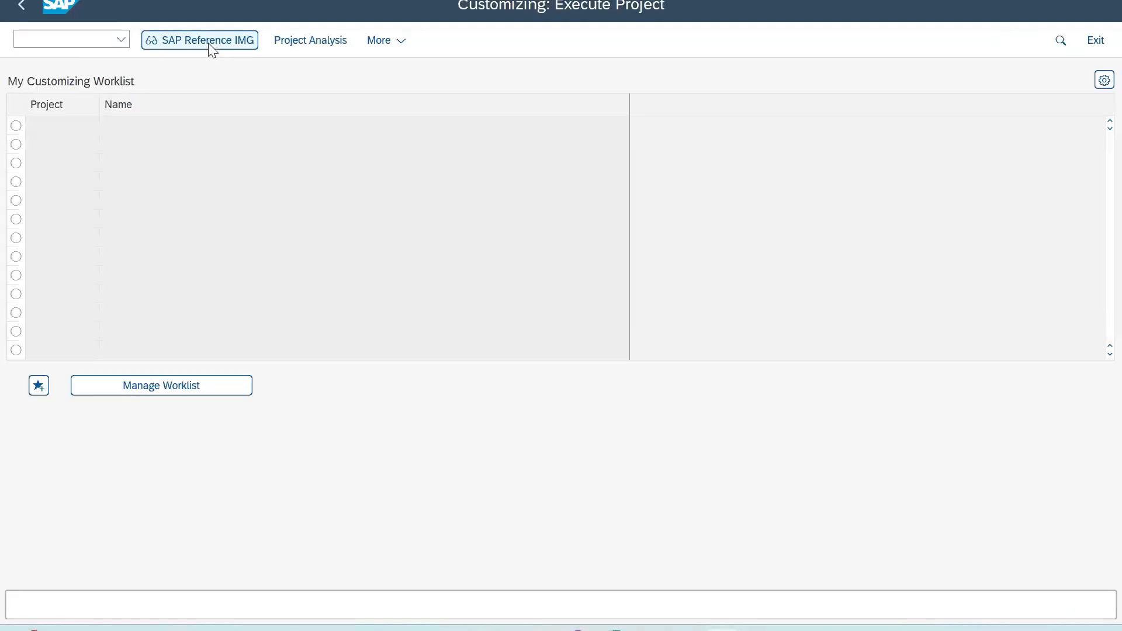
{"action": "left_click", "coordinate": [209, 46]}
Step: Open the Define Exception Codes activity in the IMG under SCM Extended Warehouse Management, Extended Warehouse Management, Cross-Process Settings, Exception Handling
{"action": "scroll", "coordinate": [62, 305], "scroll_direction": "down", "scroll_amount": 5}
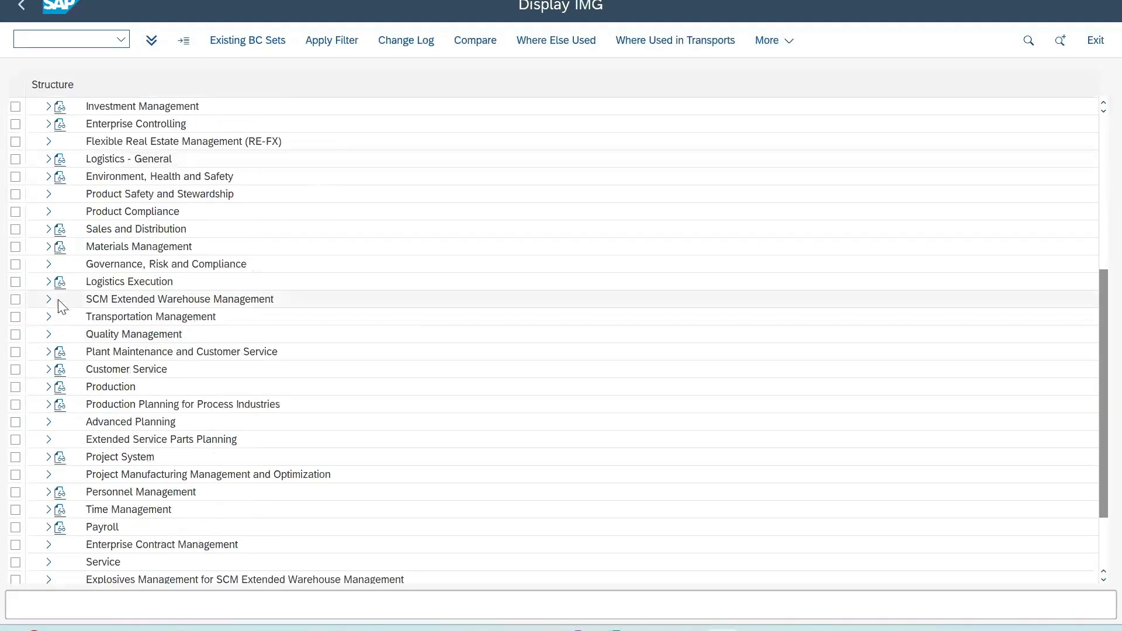
{"action": "left_click", "coordinate": [47, 299]}
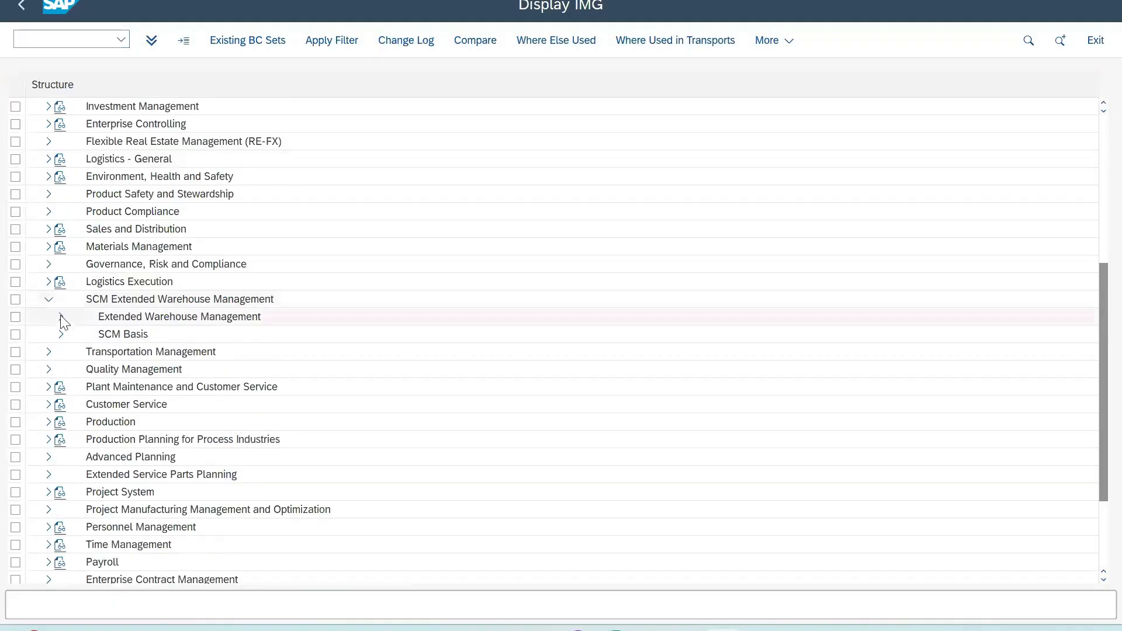
{"action": "left_click", "coordinate": [60, 317]}
{"action": "scroll", "coordinate": [112, 405], "scroll_direction": "down", "scroll_amount": 2}
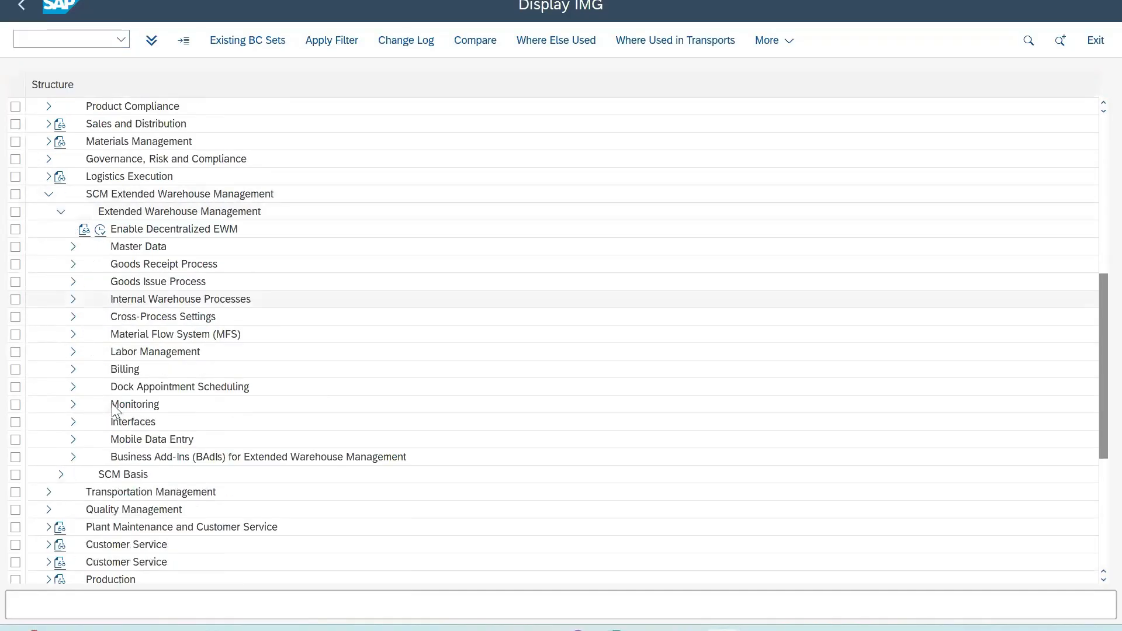
{"action": "left_click", "coordinate": [73, 318]}
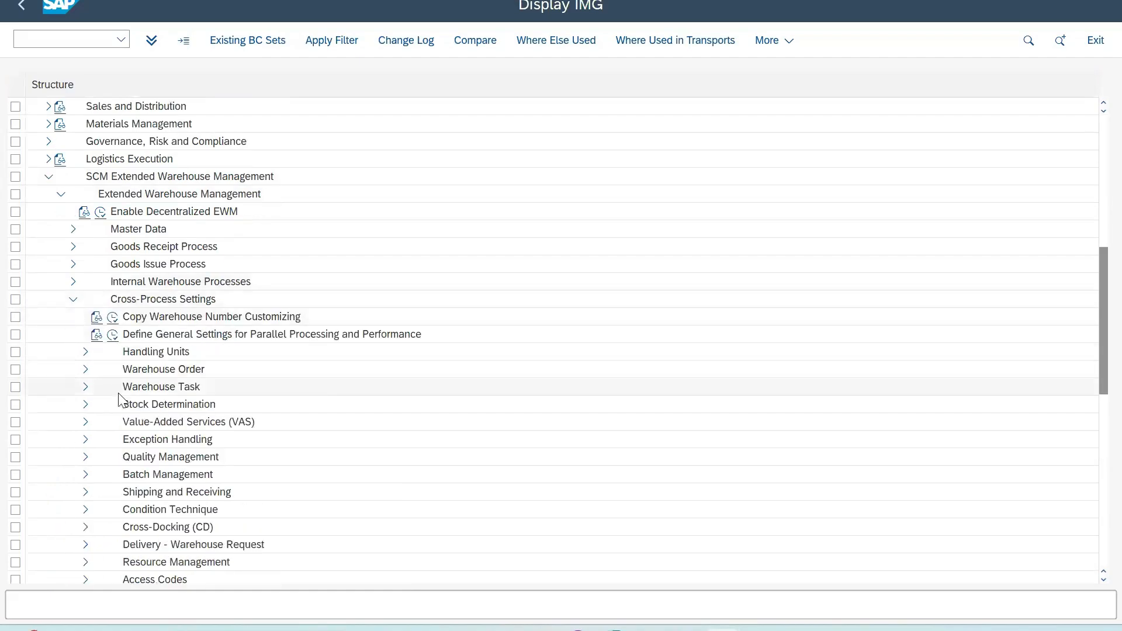
{"action": "scroll", "coordinate": [118, 393], "scroll_direction": "down", "scroll_amount": 2}
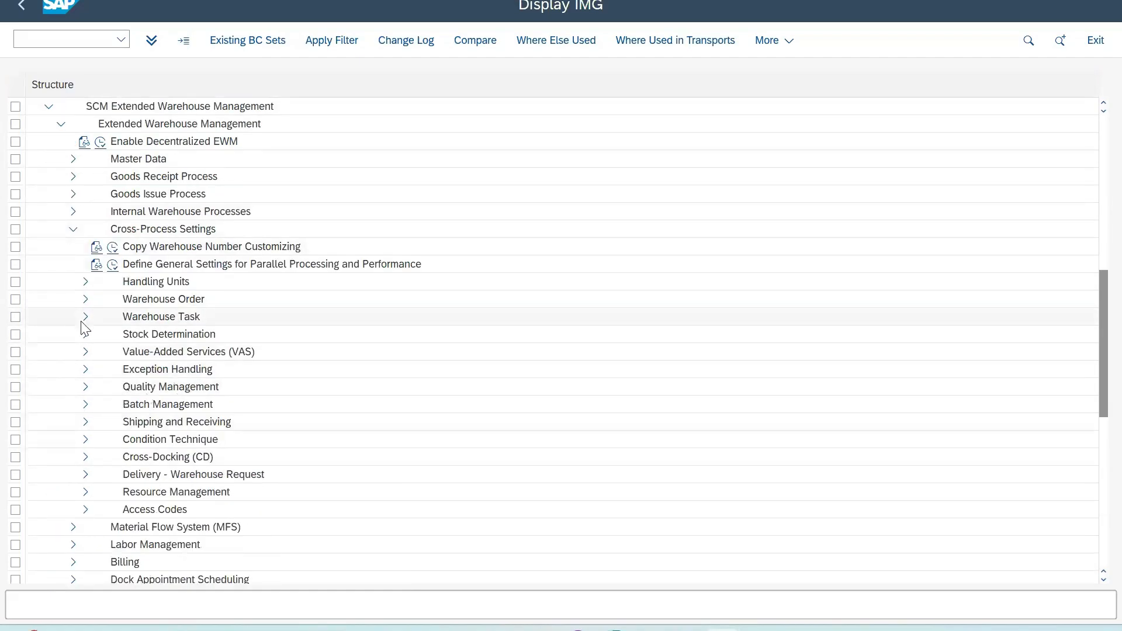
{"action": "left_click", "coordinate": [85, 370]}
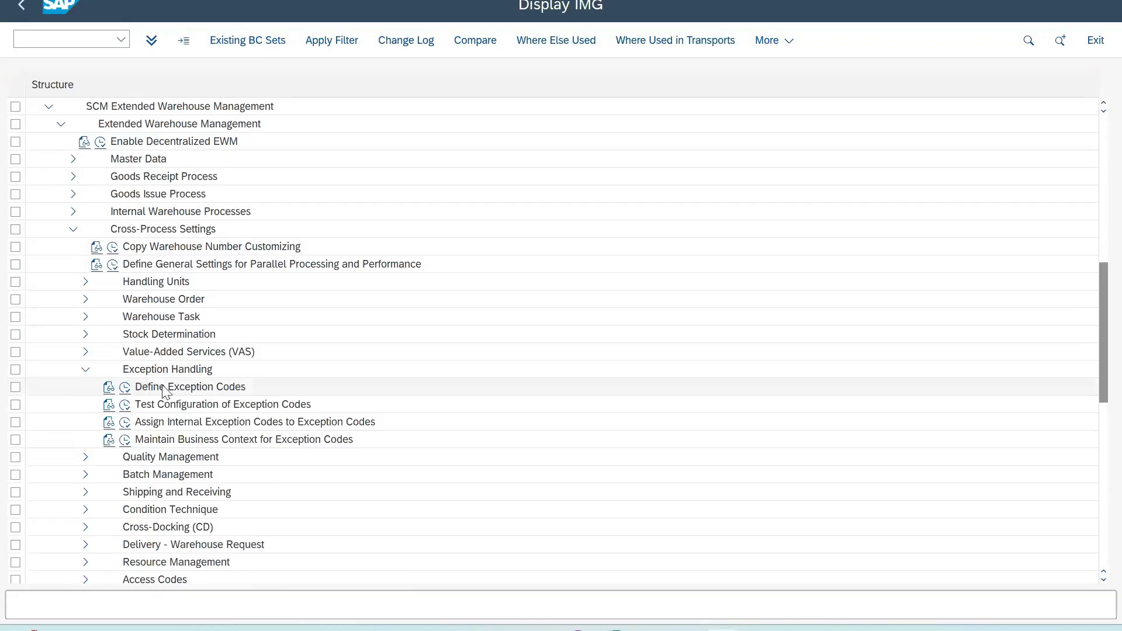
{"action": "left_click", "coordinate": [125, 391]}
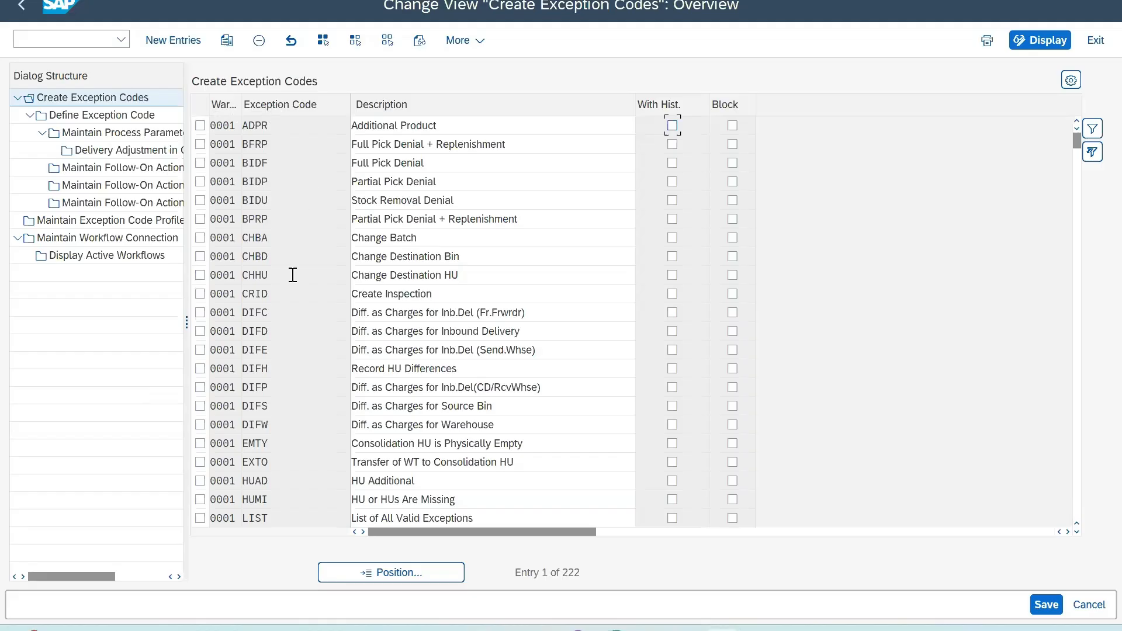
Step: Display the Define Exception Code settings of exception code CHBD (Change Destination Bin) in warehouse 0001
{"action": "double_click", "coordinate": [222, 125]}
{"action": "left_click", "coordinate": [202, 257]}
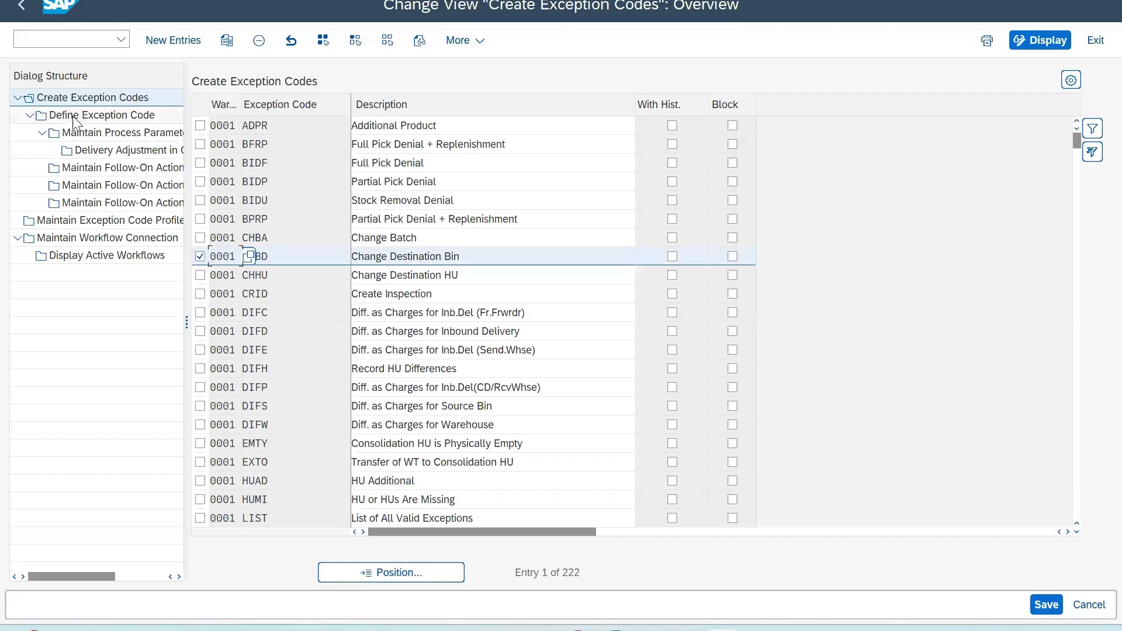
{"action": "double_click", "coordinate": [57, 117]}
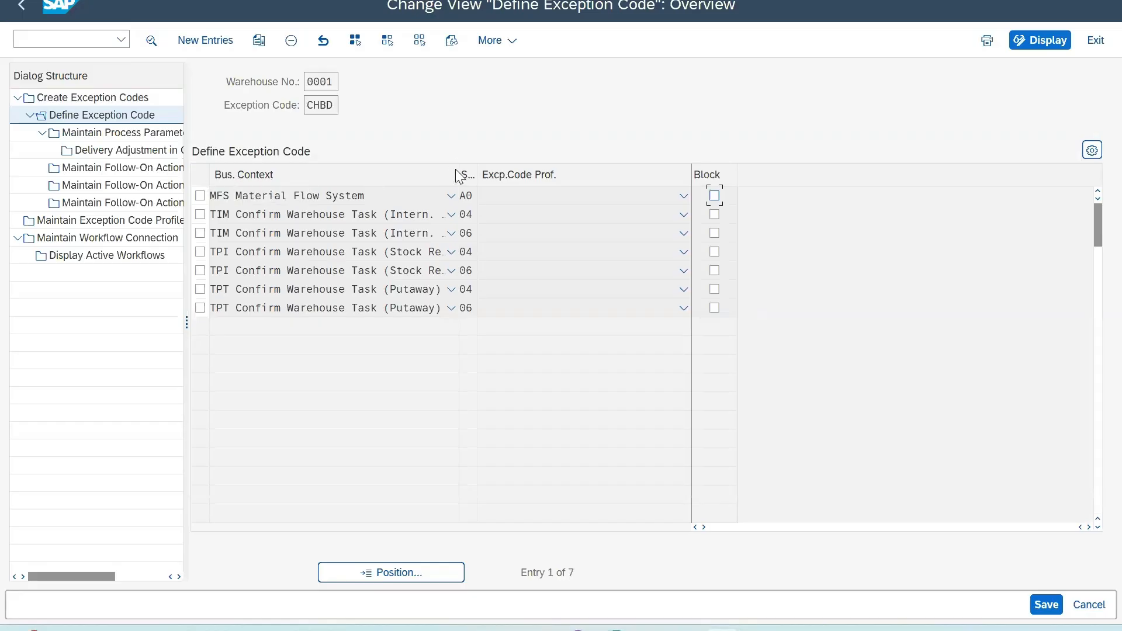
Step: Widen the Bus. Context column and look through the business contexts available for the first TIM entry
{"action": "left_click_drag", "start_coordinate": [464, 175], "coordinate": [508, 176]}
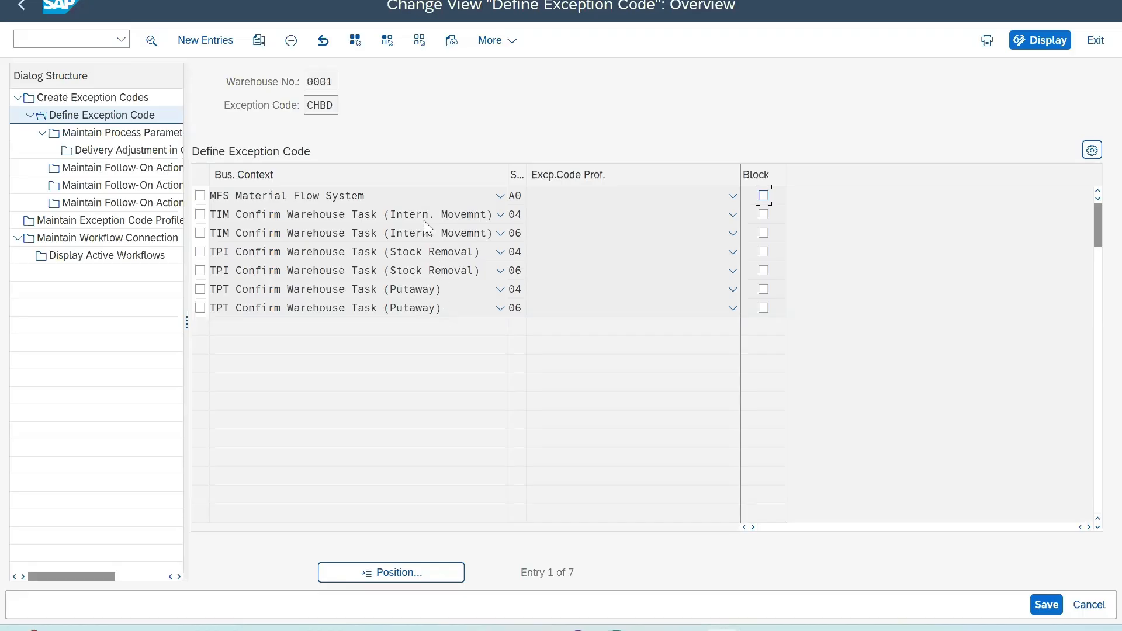
{"action": "left_click", "coordinate": [500, 215]}
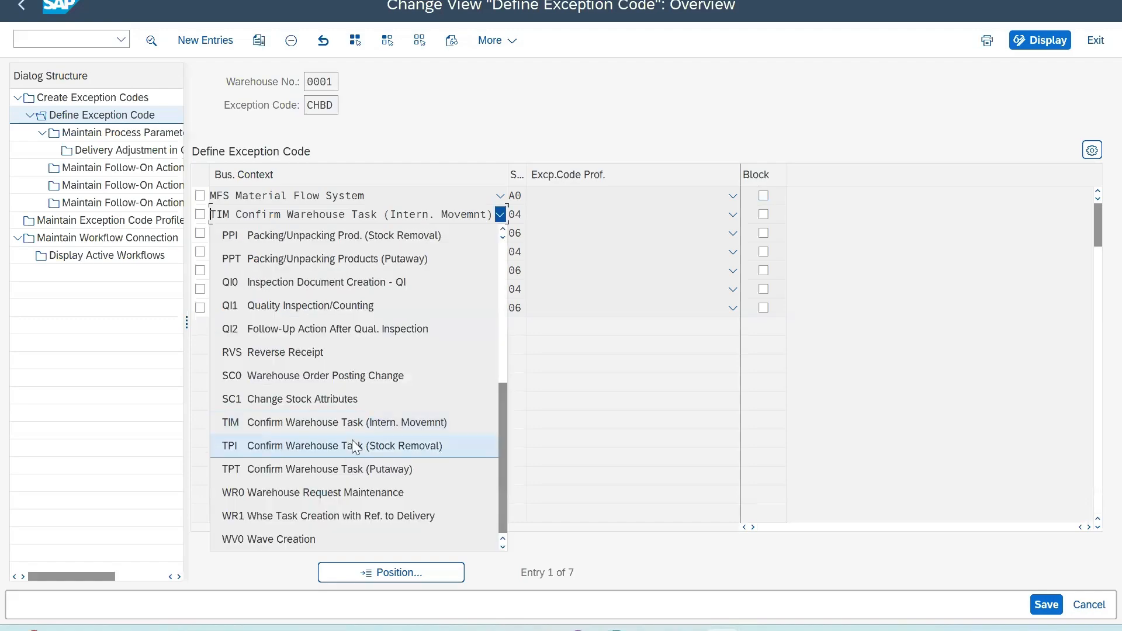
{"action": "scroll", "coordinate": [354, 447], "scroll_direction": "up", "scroll_amount": 5}
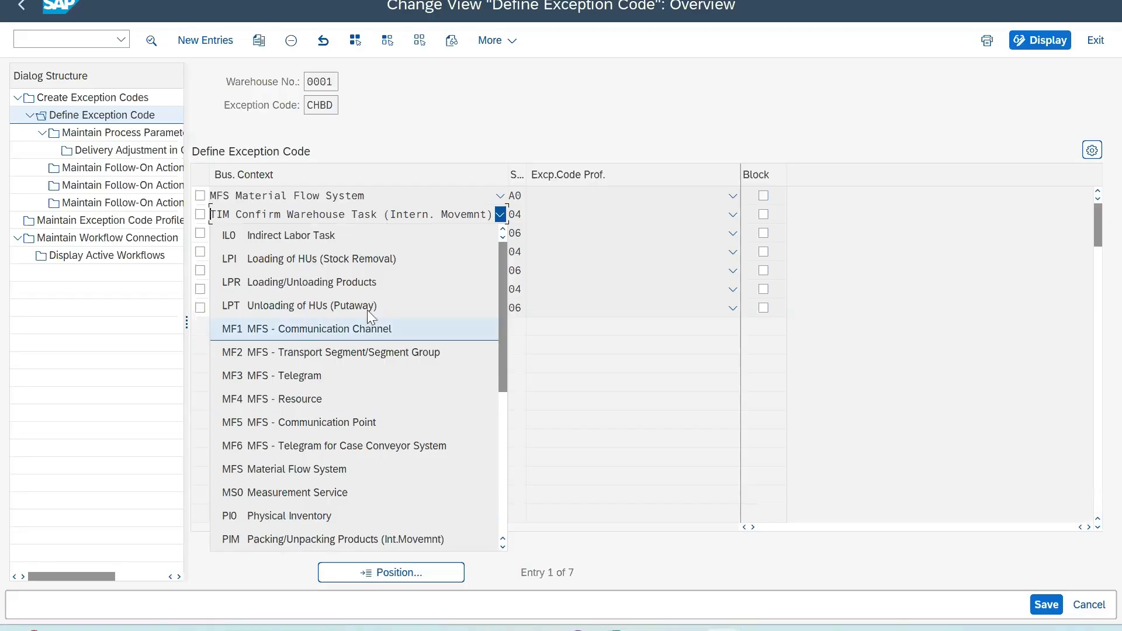
{"action": "left_click", "coordinate": [501, 215]}
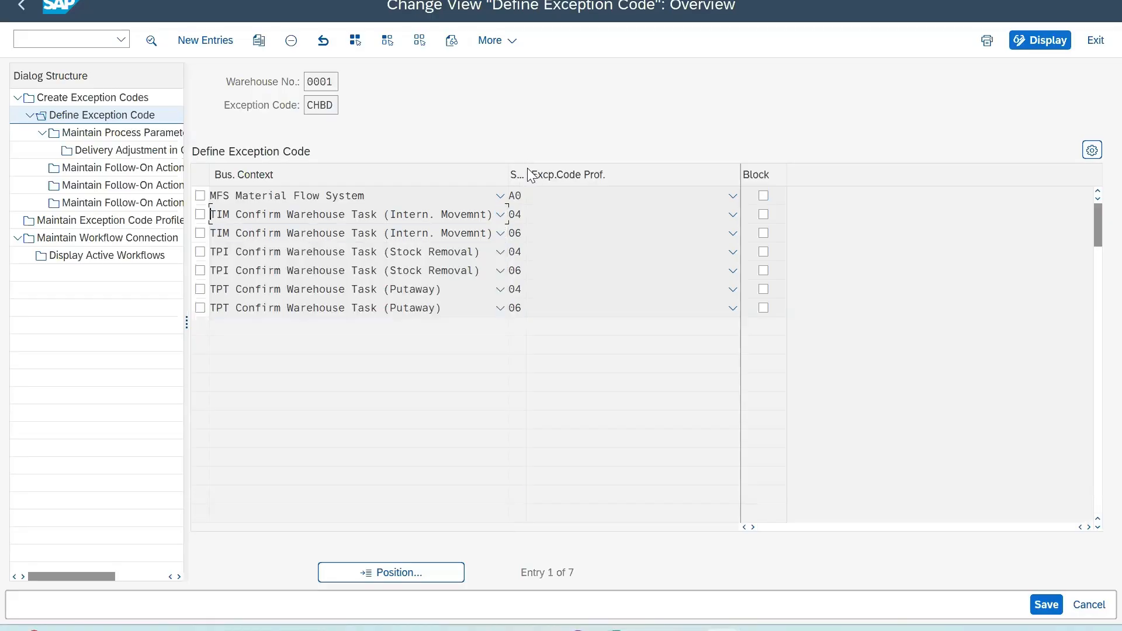
Step: Widen the Step column and look up the execution steps available for the first Confirm Warehouse Task (Putaway) entry
{"action": "left_click_drag", "start_coordinate": [528, 173], "coordinate": [576, 166]}
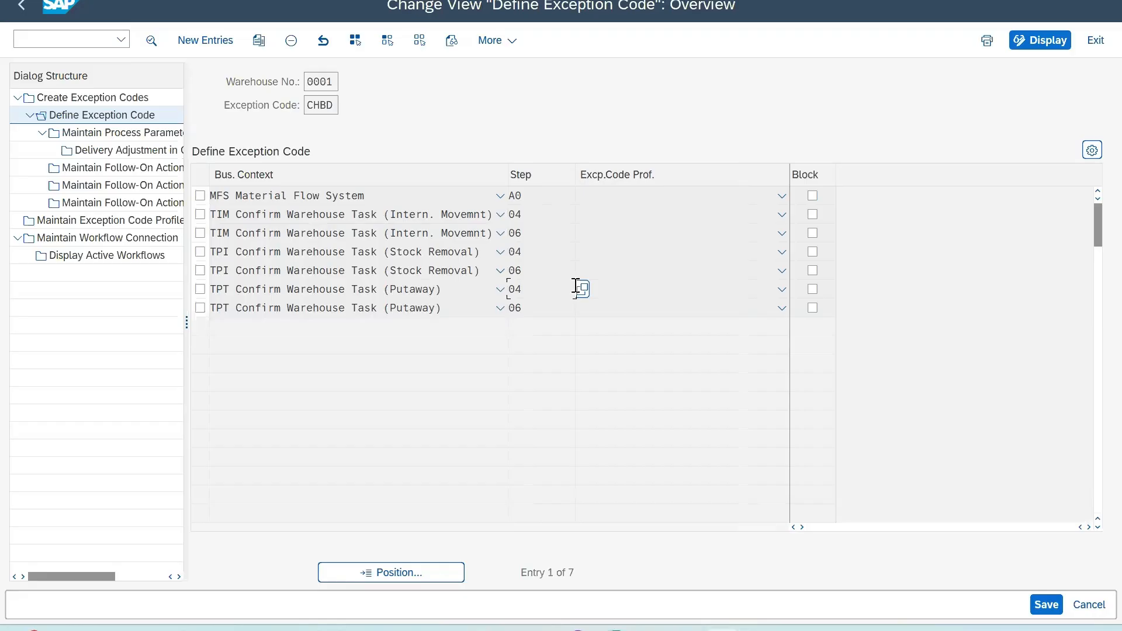
{"action": "left_click", "coordinate": [579, 286]}
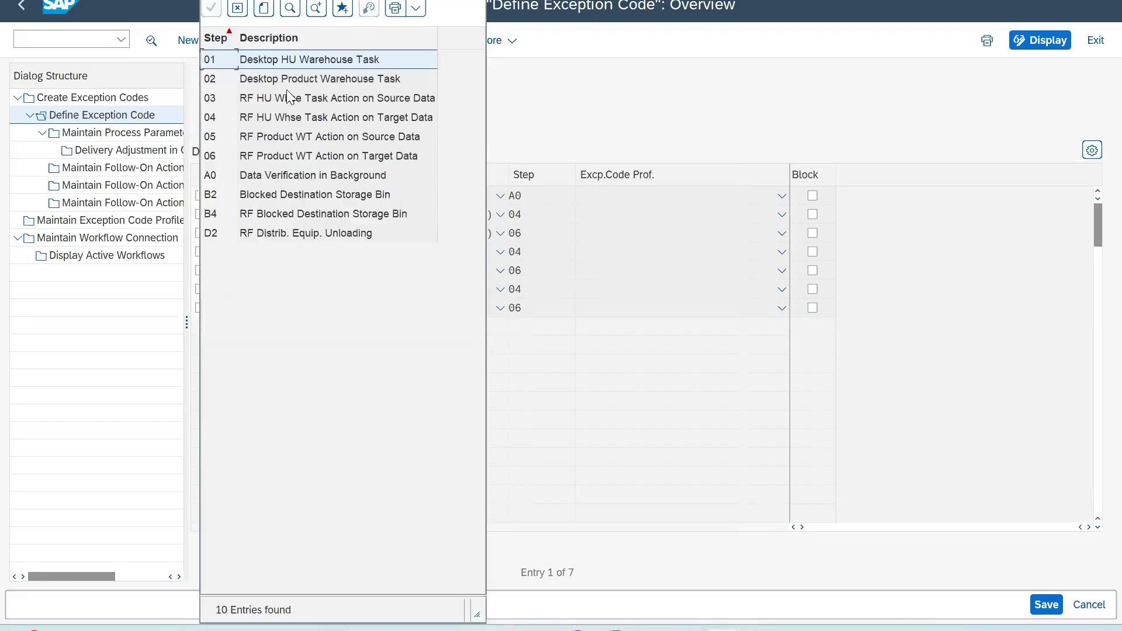
{"action": "left_click_drag", "start_coordinate": [321, 0], "coordinate": [330, 62]}
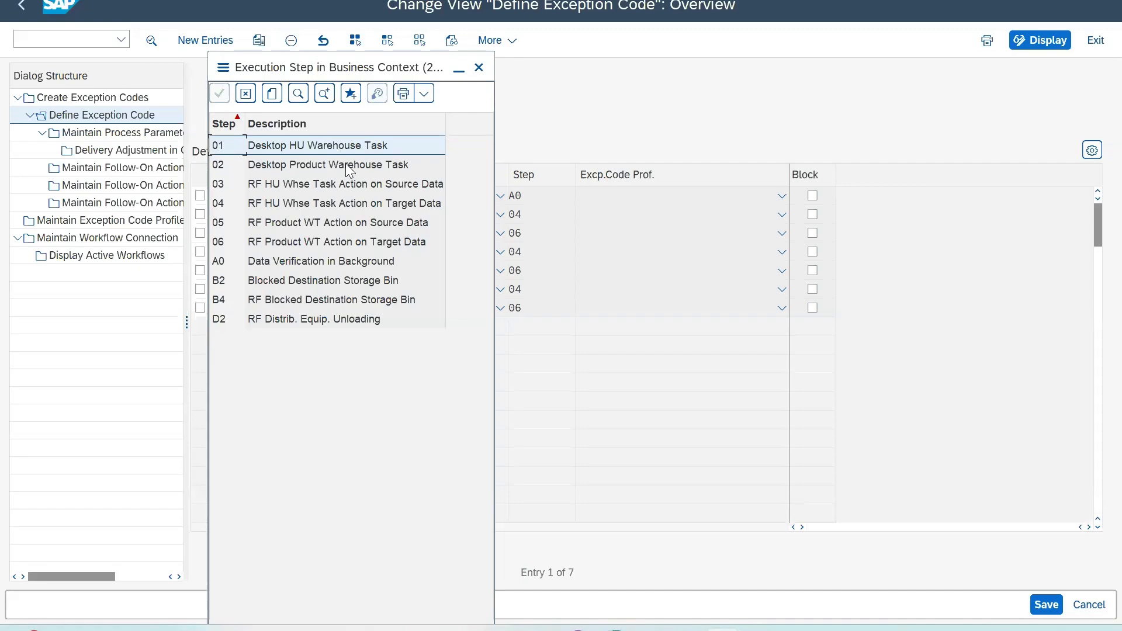
{"action": "left_click", "coordinate": [479, 68]}
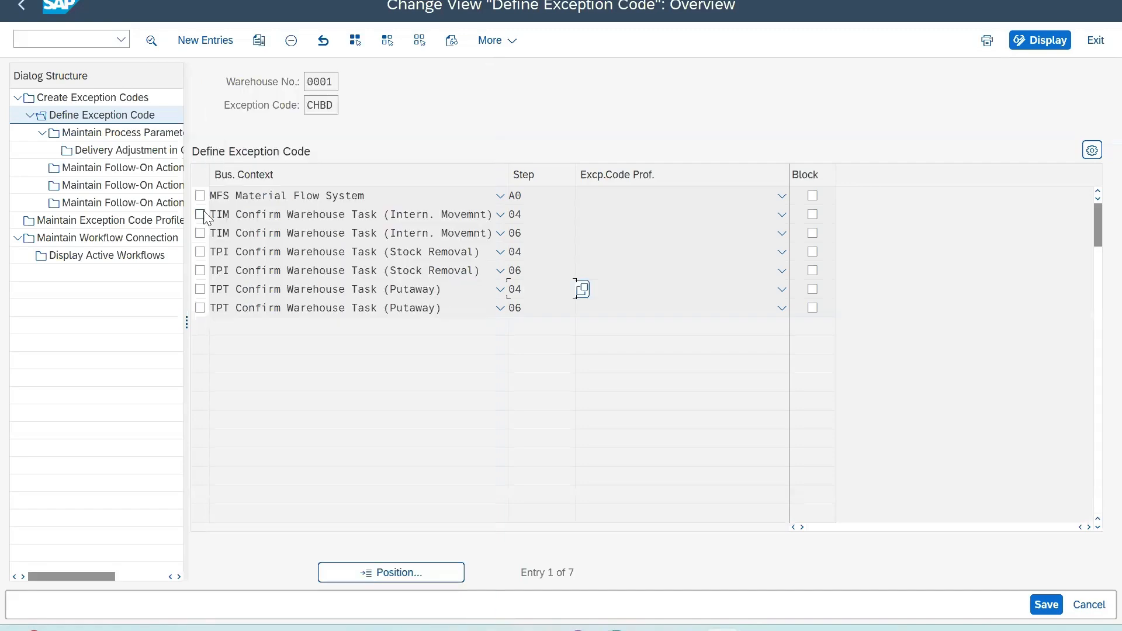
Step: Copy exception code CHBD of warehouse 0001 with its dependent entries to warehouse EWM1 as exception code ZCHD
{"action": "left_click", "coordinate": [259, 48]}
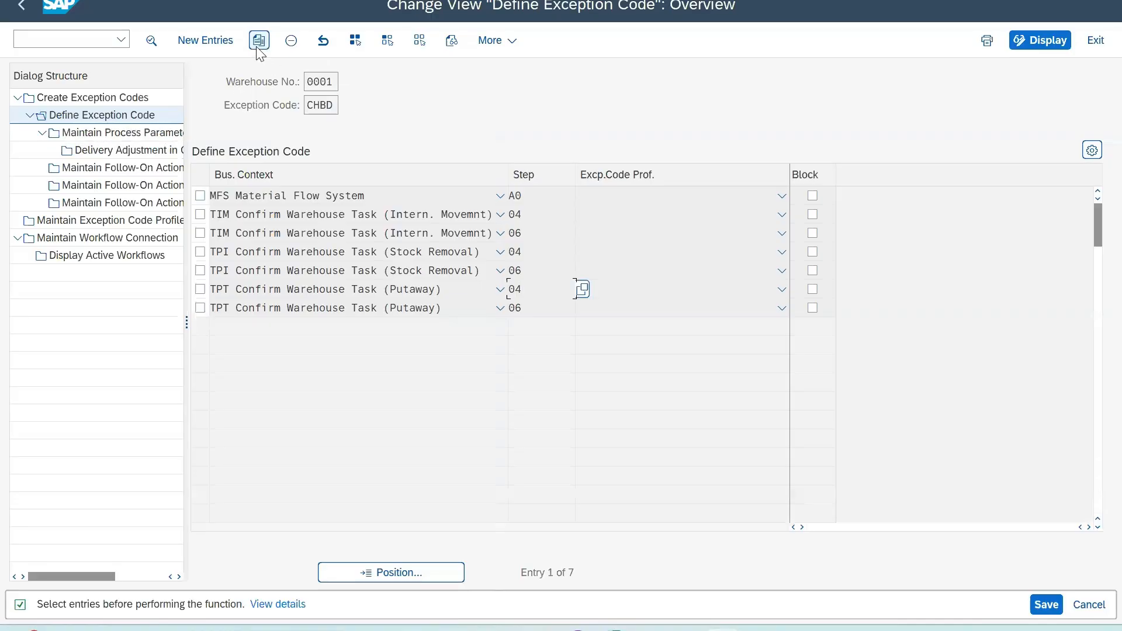
{"action": "left_click", "coordinate": [97, 100]}
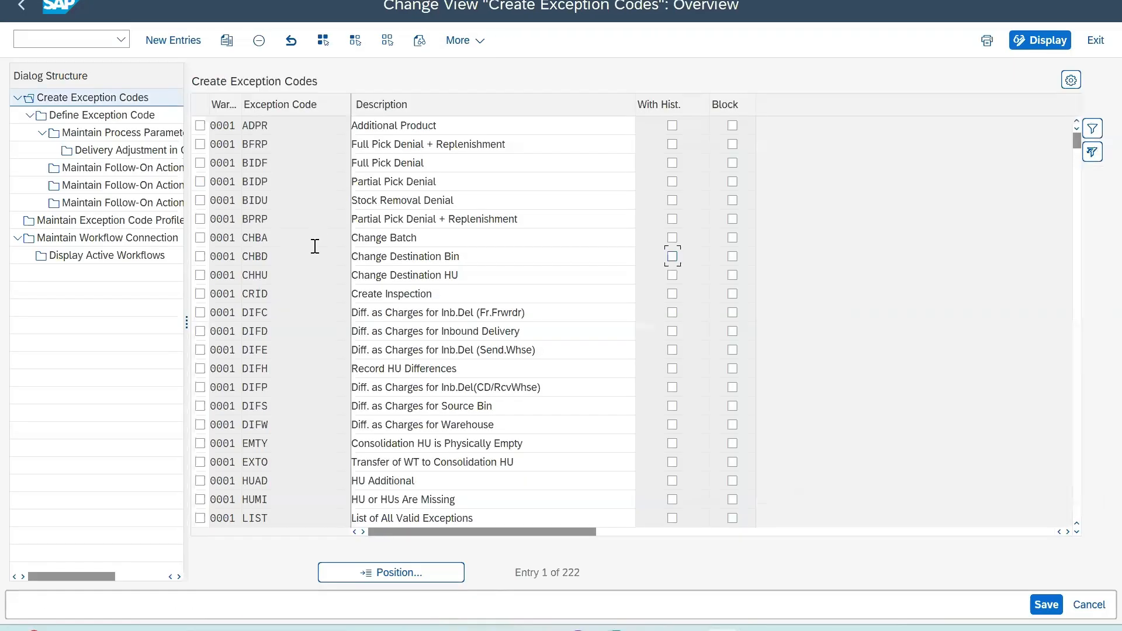
{"action": "left_click", "coordinate": [200, 256]}
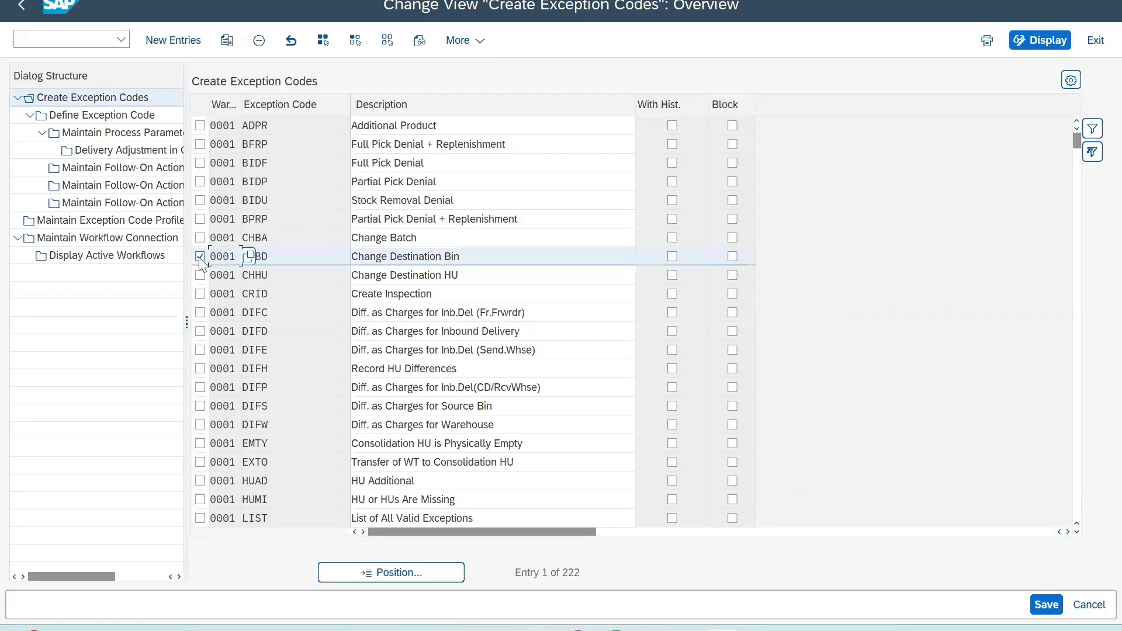
{"action": "left_click", "coordinate": [226, 39]}
{"action": "double_click", "coordinate": [313, 126]}
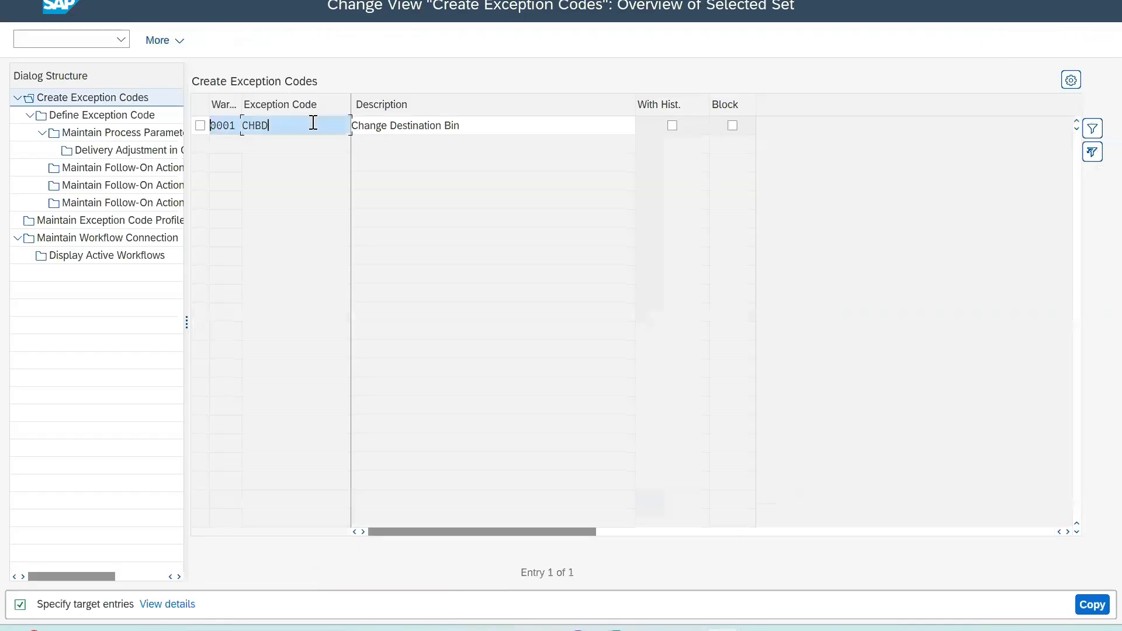
{"action": "type", "text": "z"}
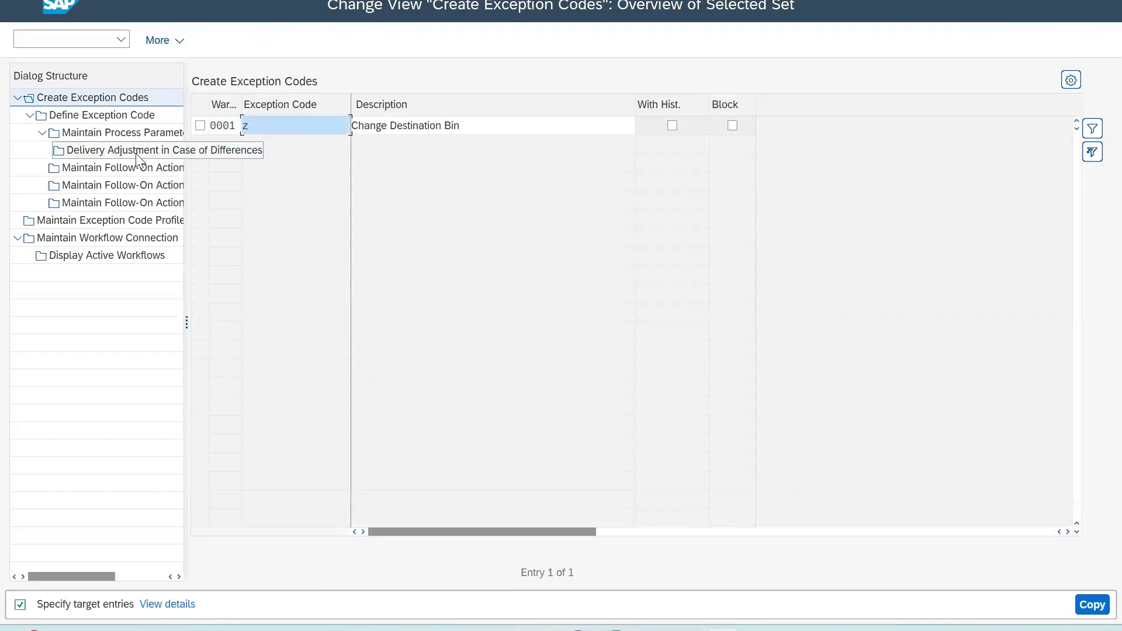
{"action": "type", "text": "chd"}
{"action": "left_click", "coordinate": [235, 125]}
{"action": "type", "text": "ewm1"}
{"action": "key", "text": "Return"}
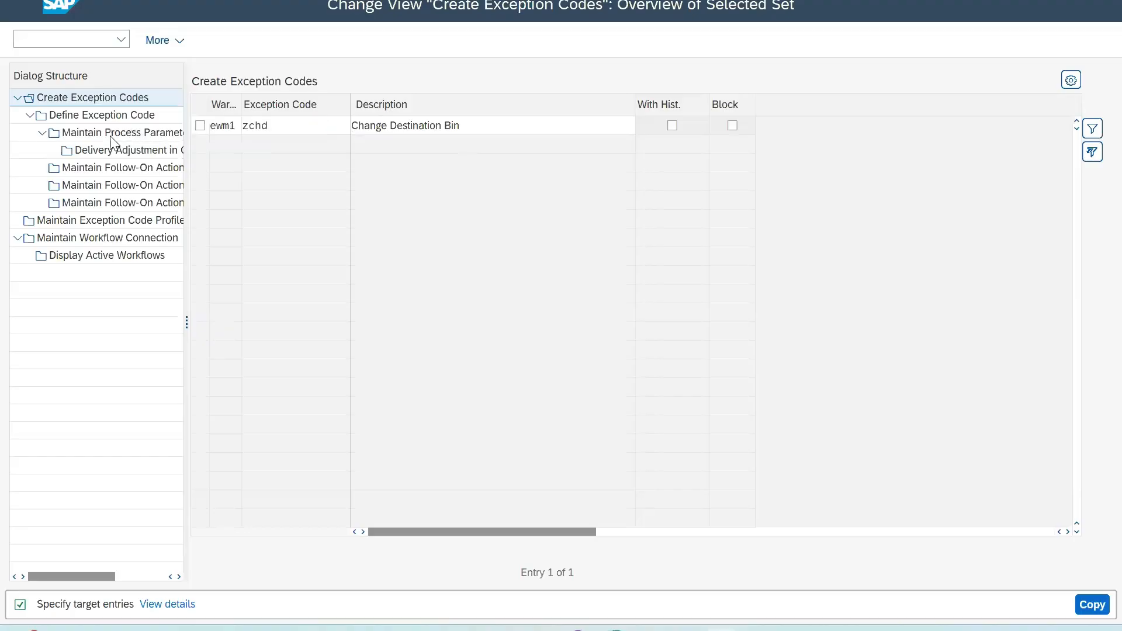
{"action": "left_click", "coordinate": [538, 279]}
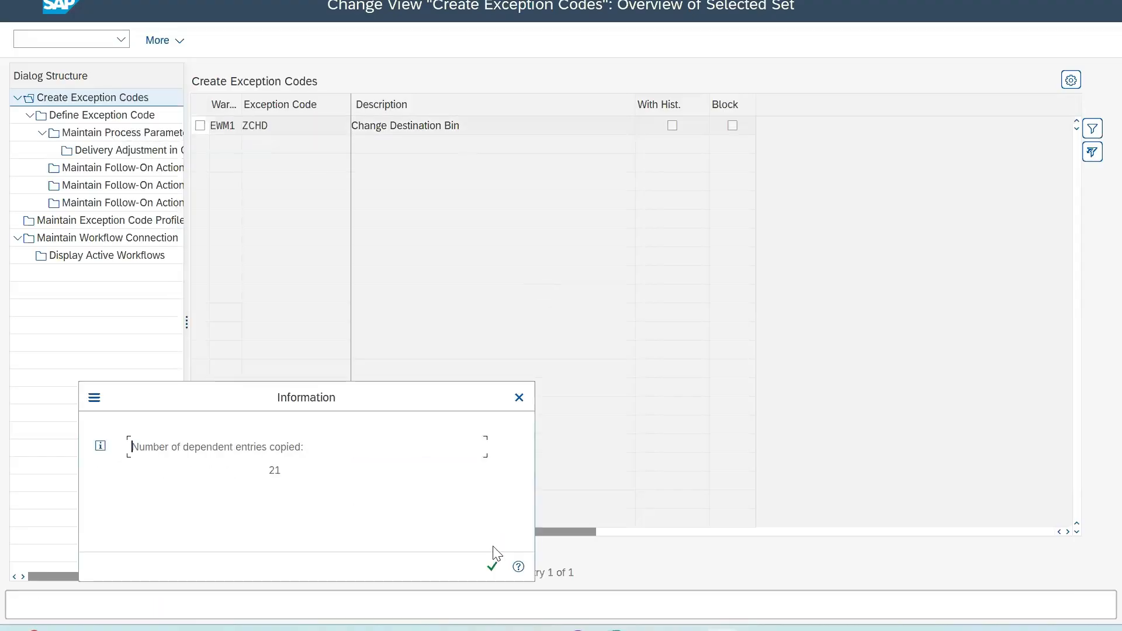
{"action": "left_click", "coordinate": [492, 566]}
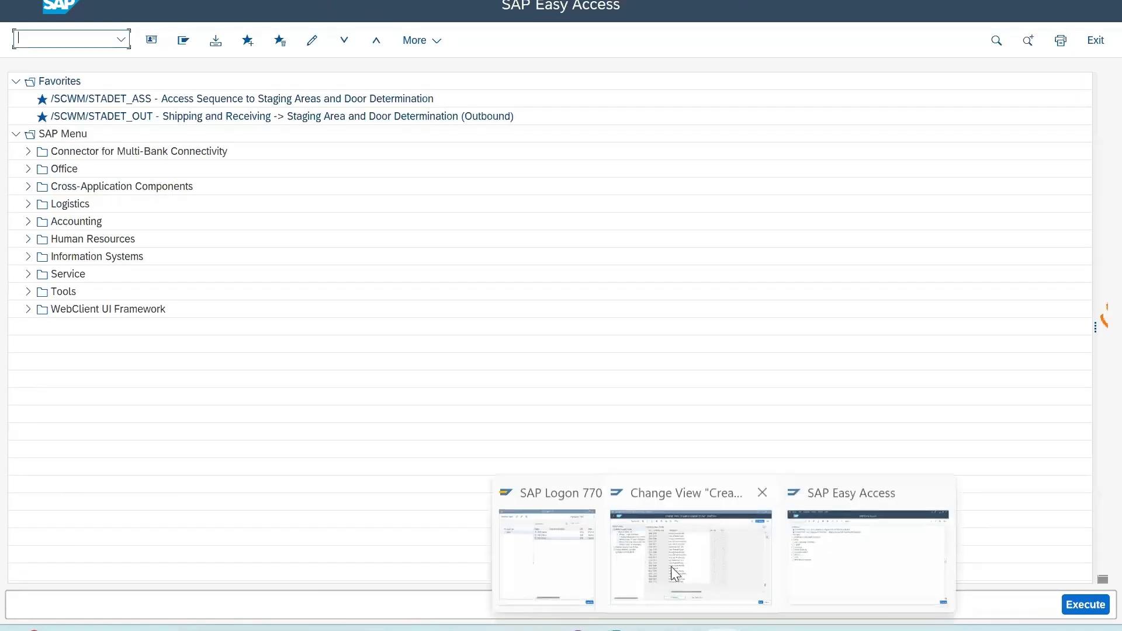
Step: Return to the exception code overview and open the Define Exception Code settings of ZCHD in warehouse EWM1
{"action": "left_click", "coordinate": [671, 567]}
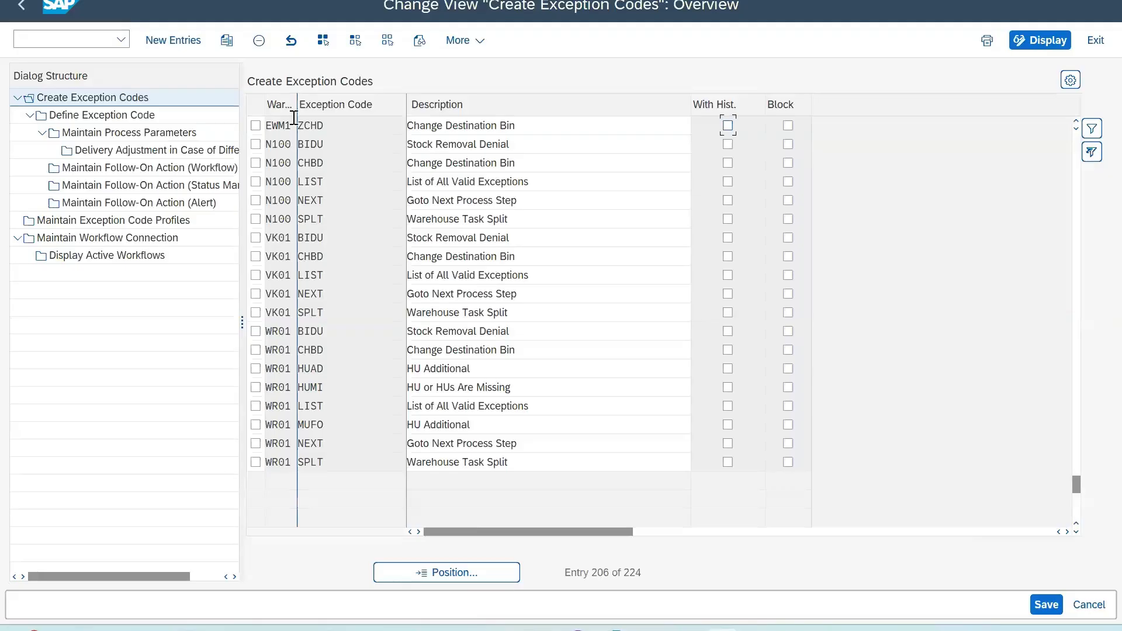
{"action": "left_click_drag", "start_coordinate": [297, 104], "coordinate": [305, 107]}
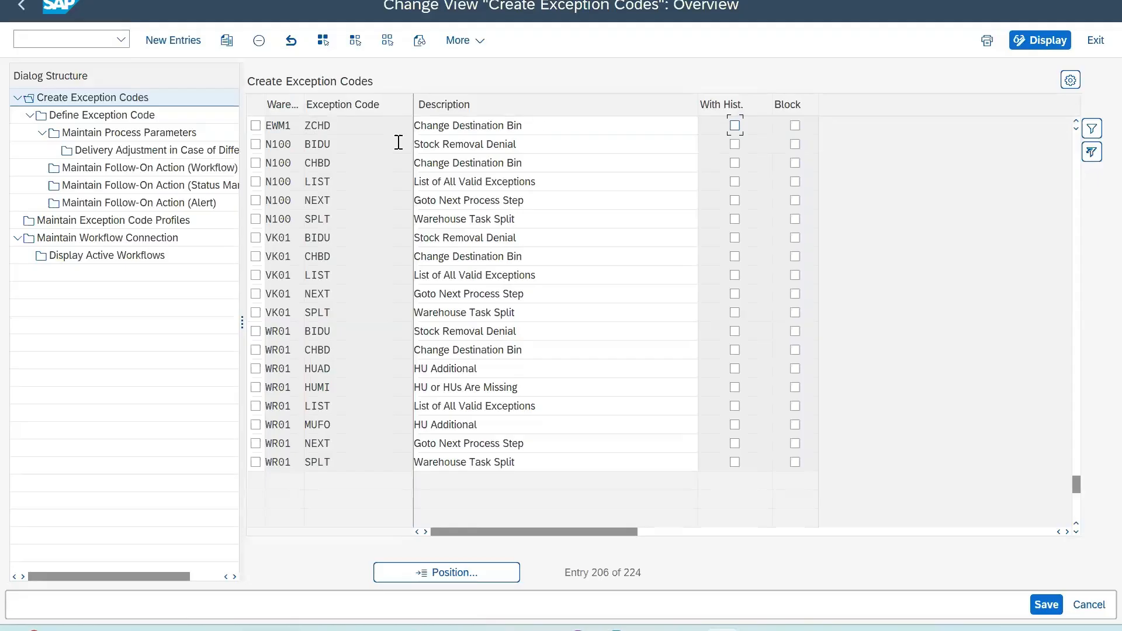
{"action": "left_click", "coordinate": [256, 126]}
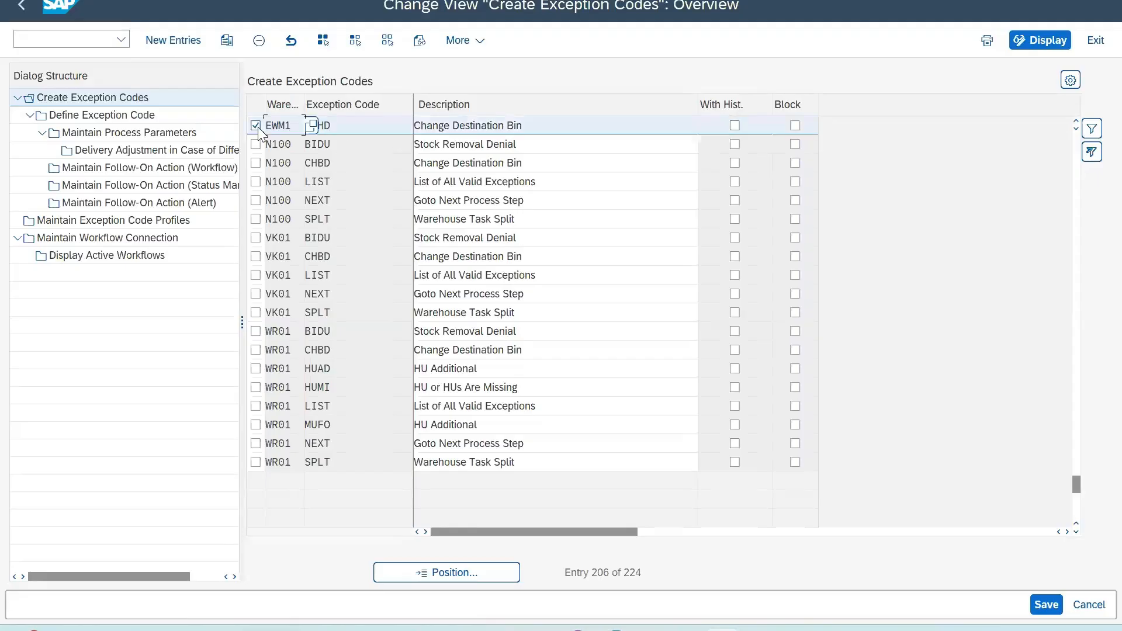
{"action": "left_click", "coordinate": [112, 117]}
{"action": "double_click", "coordinate": [111, 116]}
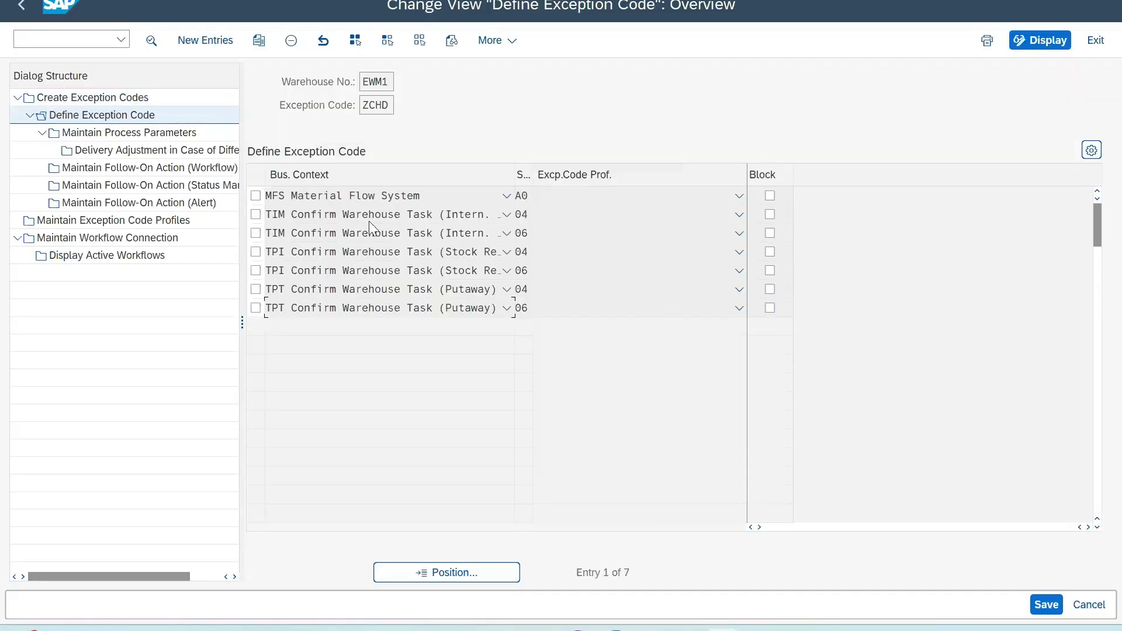
Step: Widen the Bus. Context column and select both Confirm Warehouse Task (Putaway) entries, steps 04 and 06
{"action": "left_click_drag", "start_coordinate": [515, 175], "coordinate": [562, 175]}
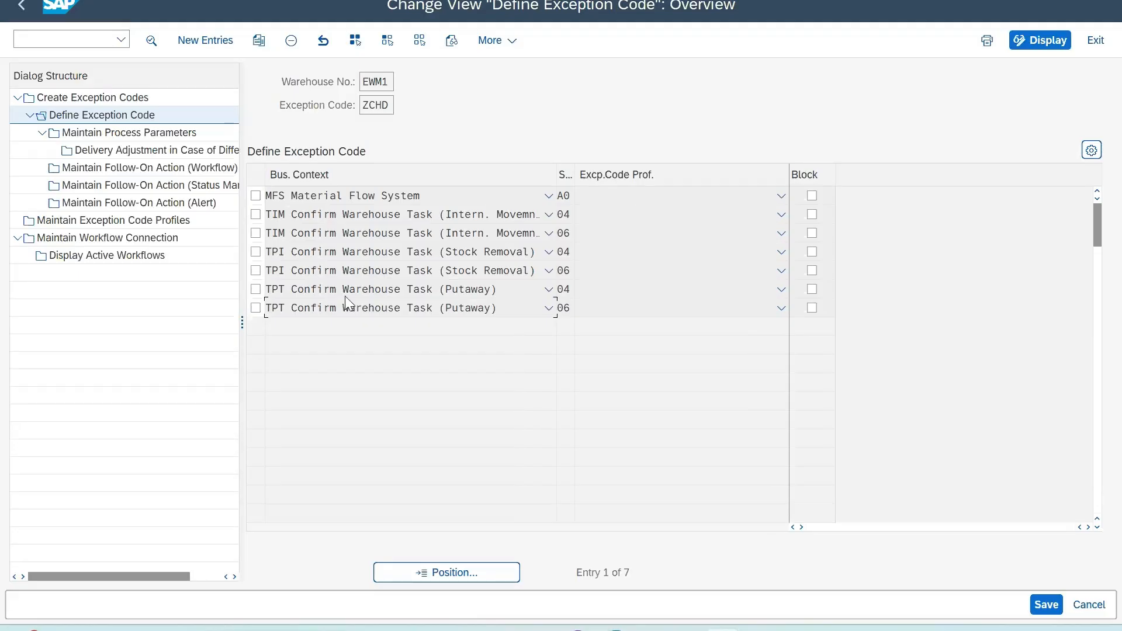
{"action": "left_click", "coordinate": [256, 290]}
{"action": "left_click", "coordinate": [256, 308]}
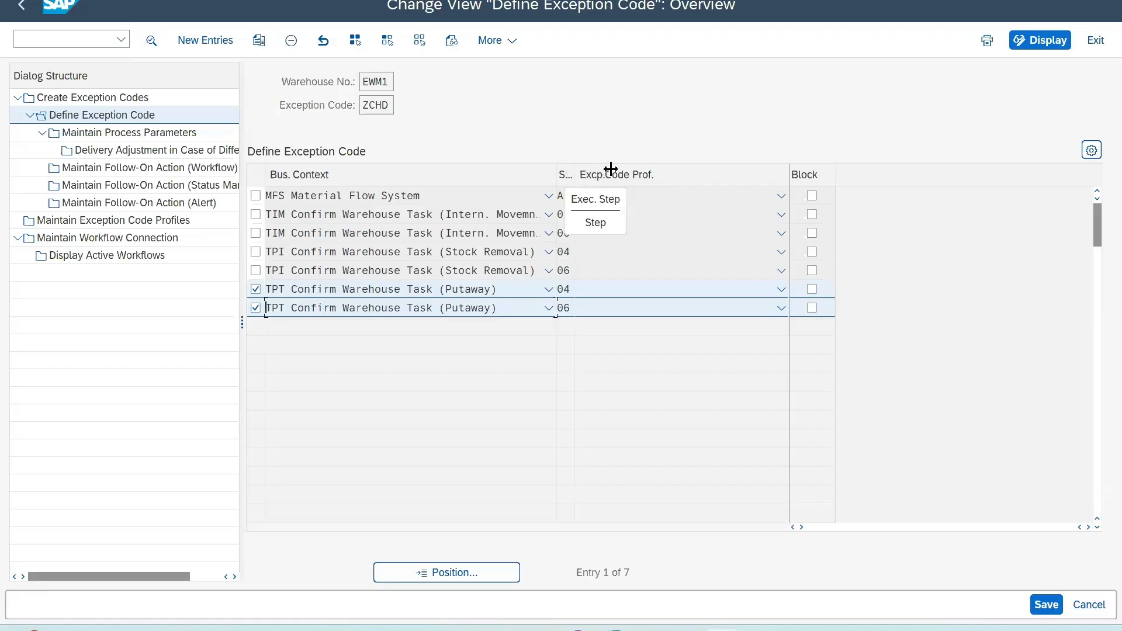
Step: Widen the Step column and look up the possible execution steps for ZCHD's Putaway entry with step 04
{"action": "left_click_drag", "start_coordinate": [575, 170], "coordinate": [611, 170]}
{"action": "left_click", "coordinate": [600, 290]}
{"action": "key", "text": "F4"}
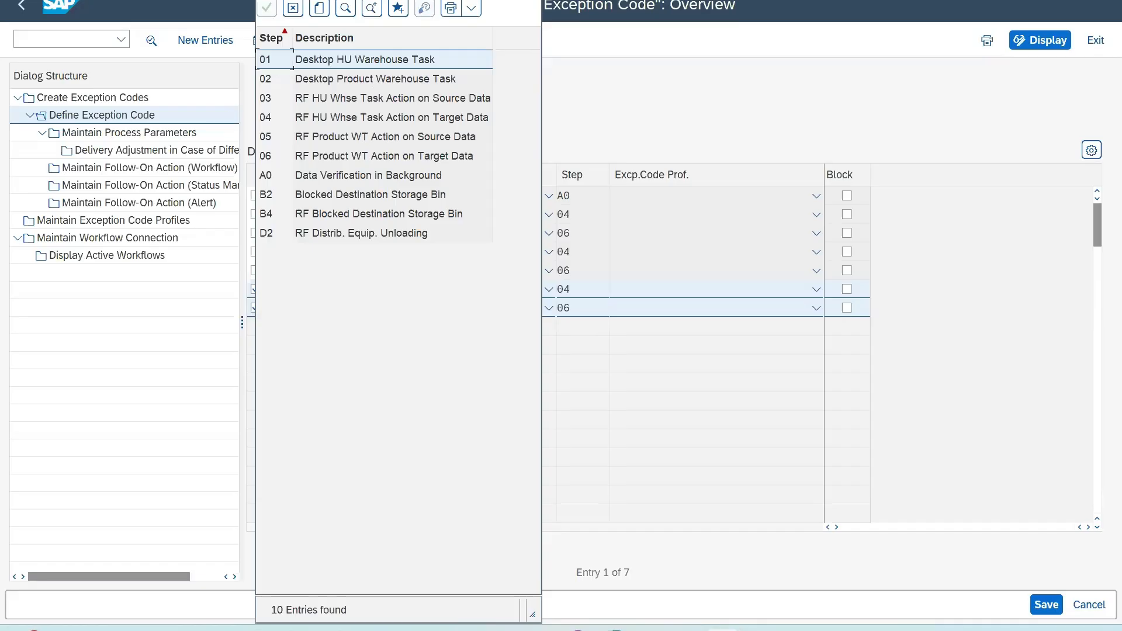
{"action": "key", "text": "Escape"}
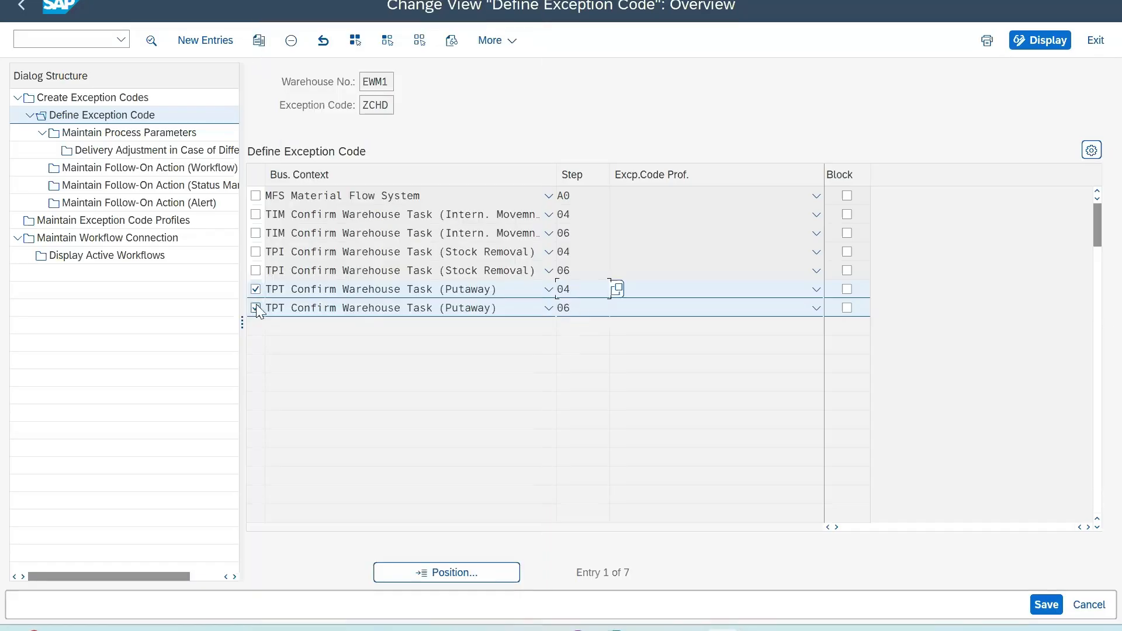
Step: Copy the selected Putaway entries and set the first copy's execution step to 01, including its dependent entries
{"action": "left_click", "coordinate": [258, 39]}
{"action": "left_click", "coordinate": [139, 177]}
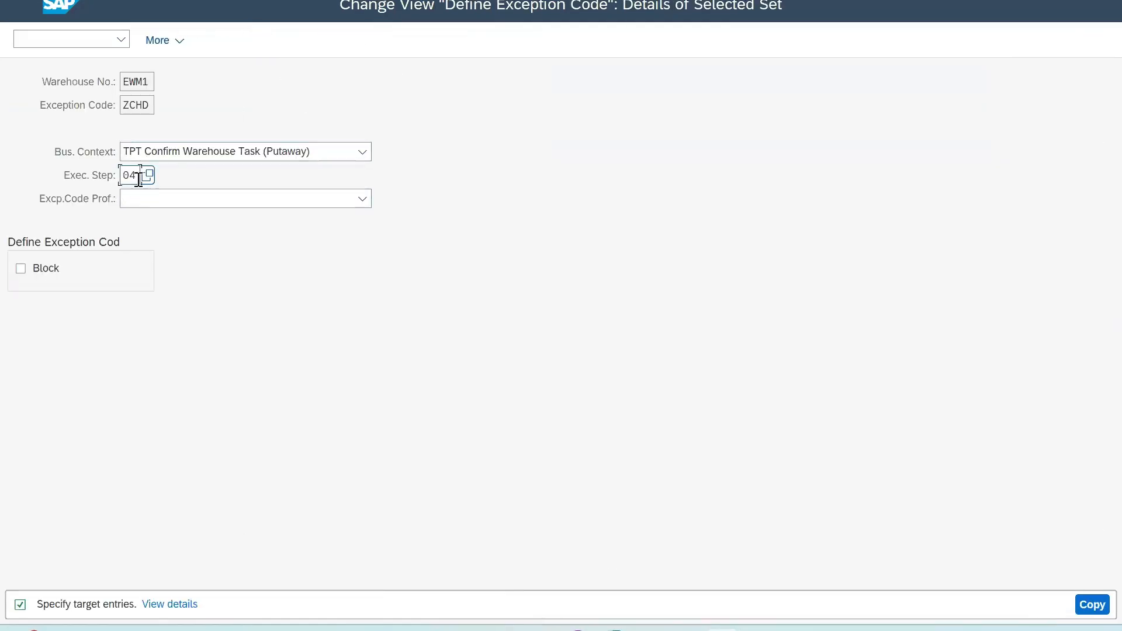
{"action": "left_click", "coordinate": [147, 176]}
{"action": "double_click", "coordinate": [144, 60]}
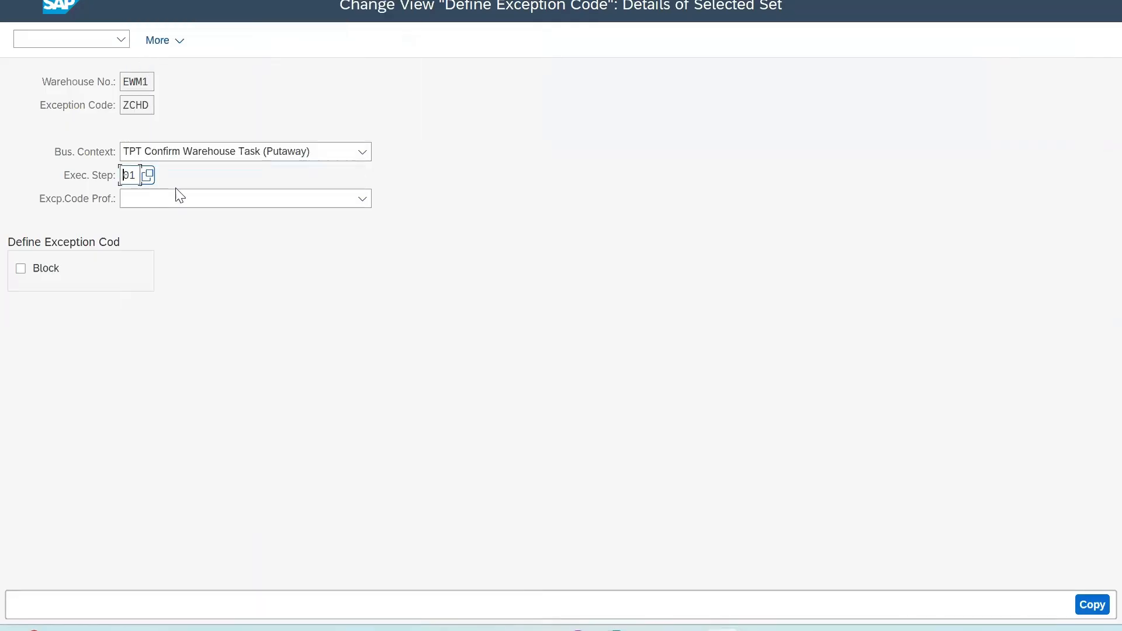
{"action": "key", "text": "Return"}
{"action": "left_click", "coordinate": [498, 282]}
{"action": "key", "text": "Return"}
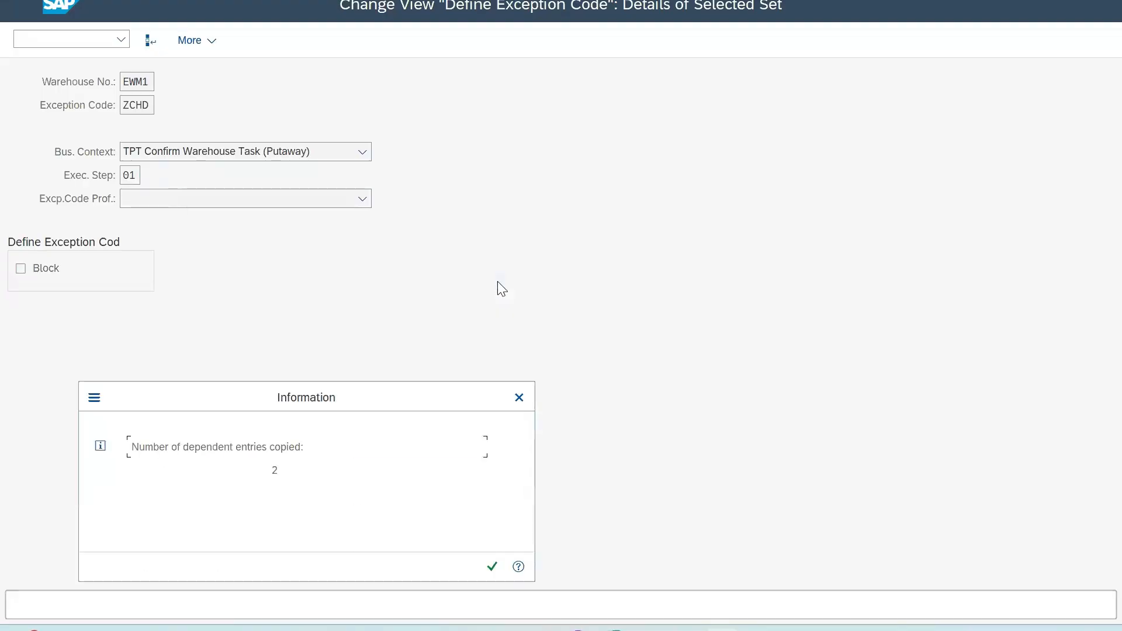
{"action": "left_click", "coordinate": [493, 568]}
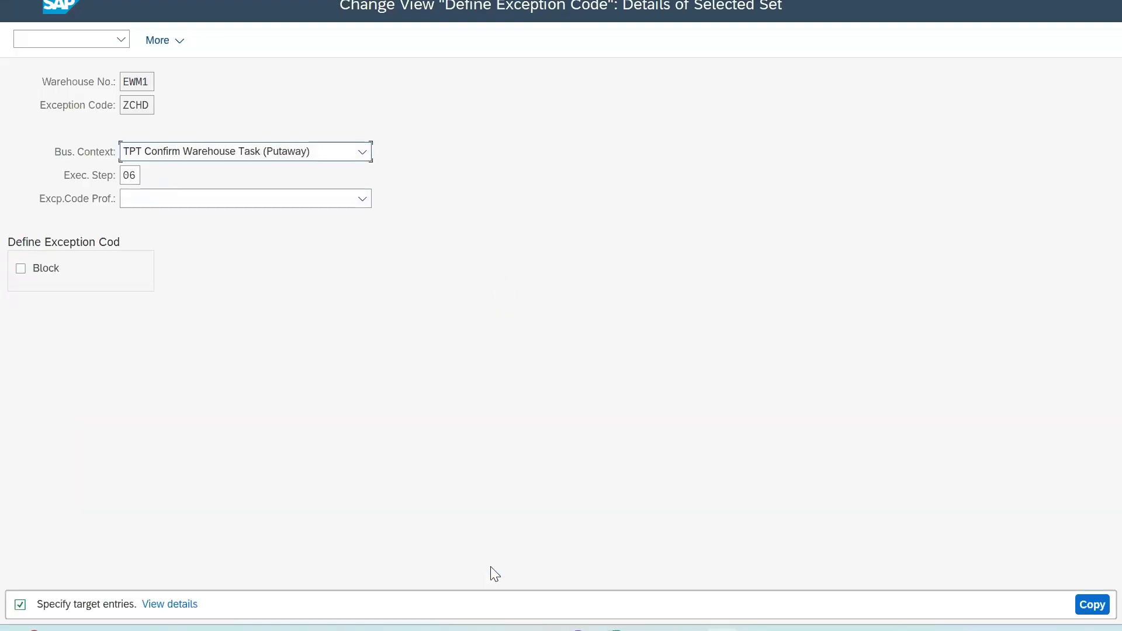
Step: Set the execution step of the second Putaway copy, from step 06, to 02 and copy all its dependent entries
{"action": "left_click", "coordinate": [136, 176]}
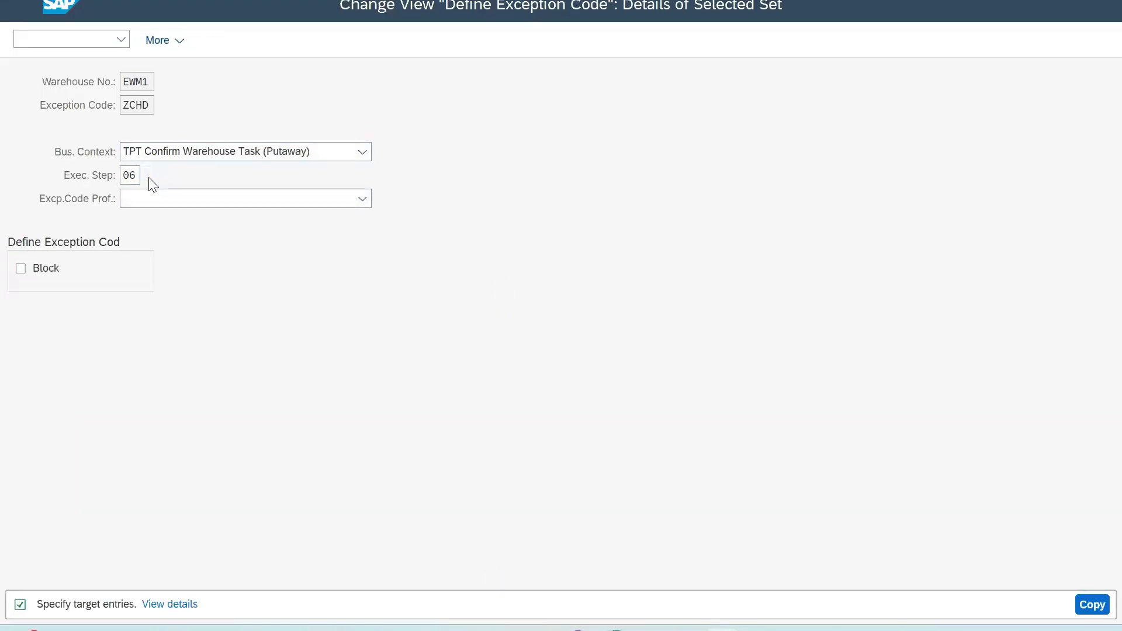
{"action": "key", "text": "F4"}
{"action": "left_click", "coordinate": [148, 84]}
{"action": "double_click", "coordinate": [147, 81]}
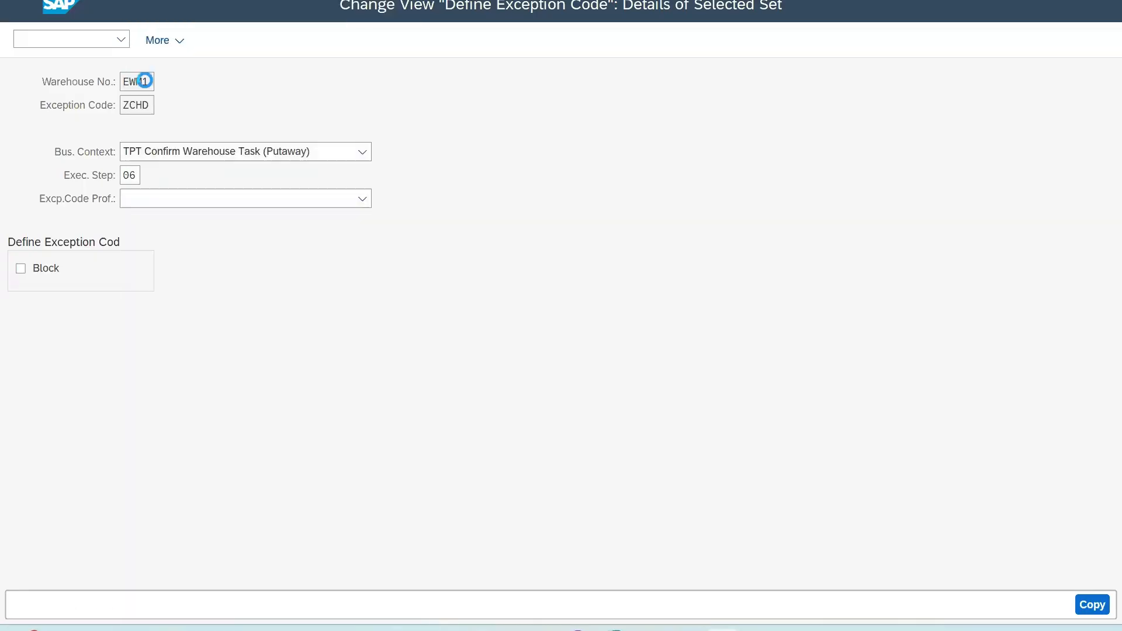
{"action": "key", "text": "F4"}
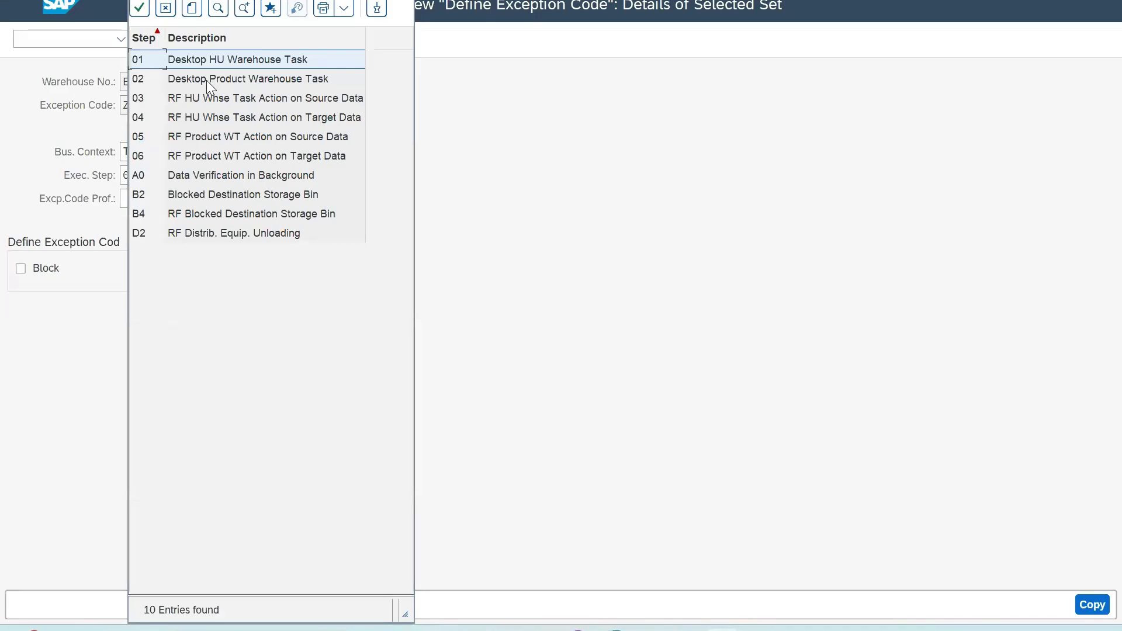
{"action": "left_click", "coordinate": [405, 2]}
{"action": "key", "text": "Return"}
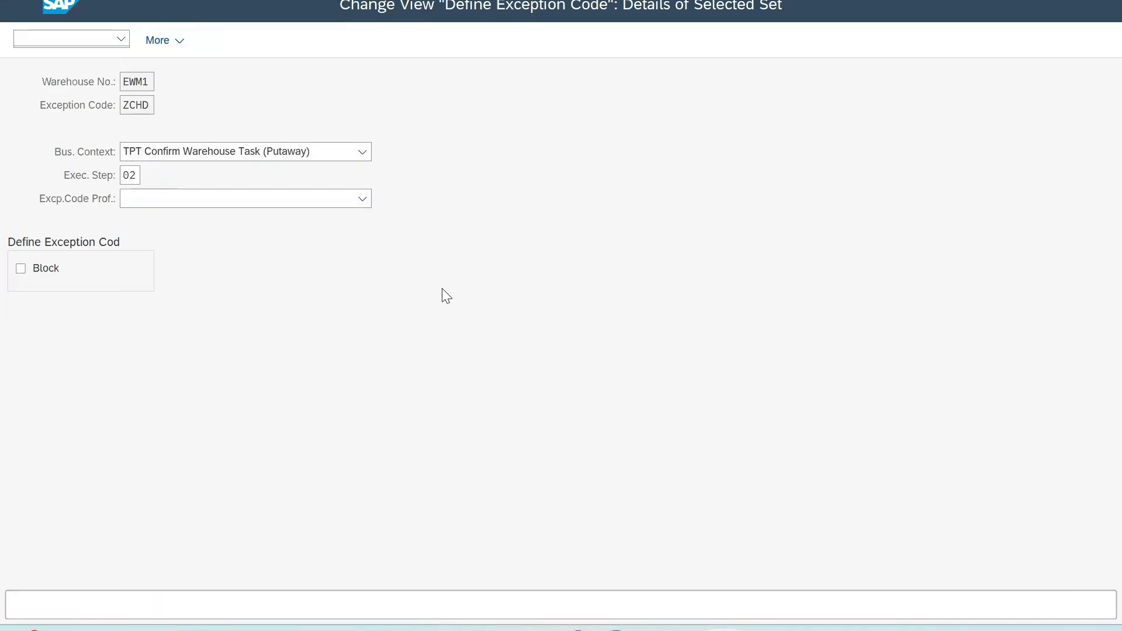
{"action": "left_click", "coordinate": [492, 284]}
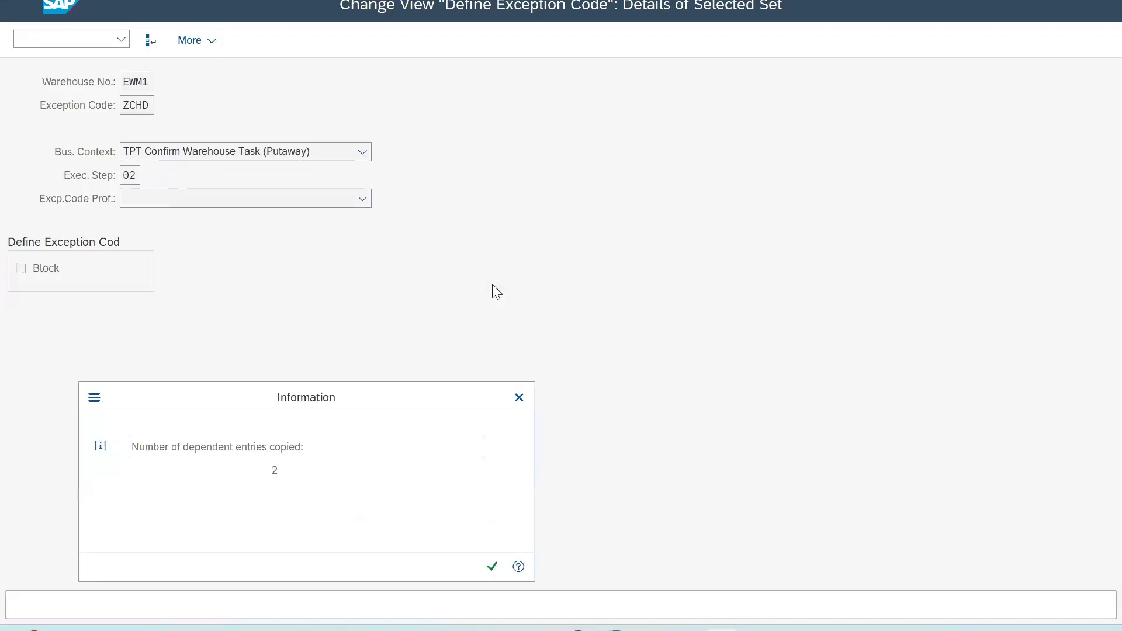
{"action": "left_click", "coordinate": [491, 568]}
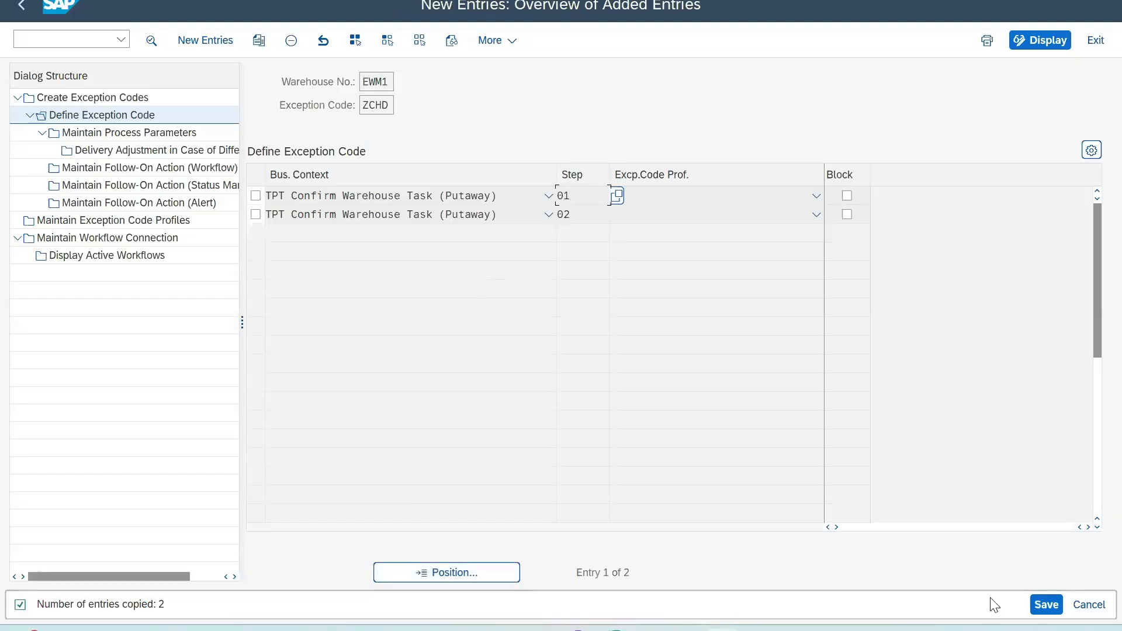
Step: Open the process parameters of Putaway step 01 and look up the available internal process codes
{"action": "left_click", "coordinate": [255, 195]}
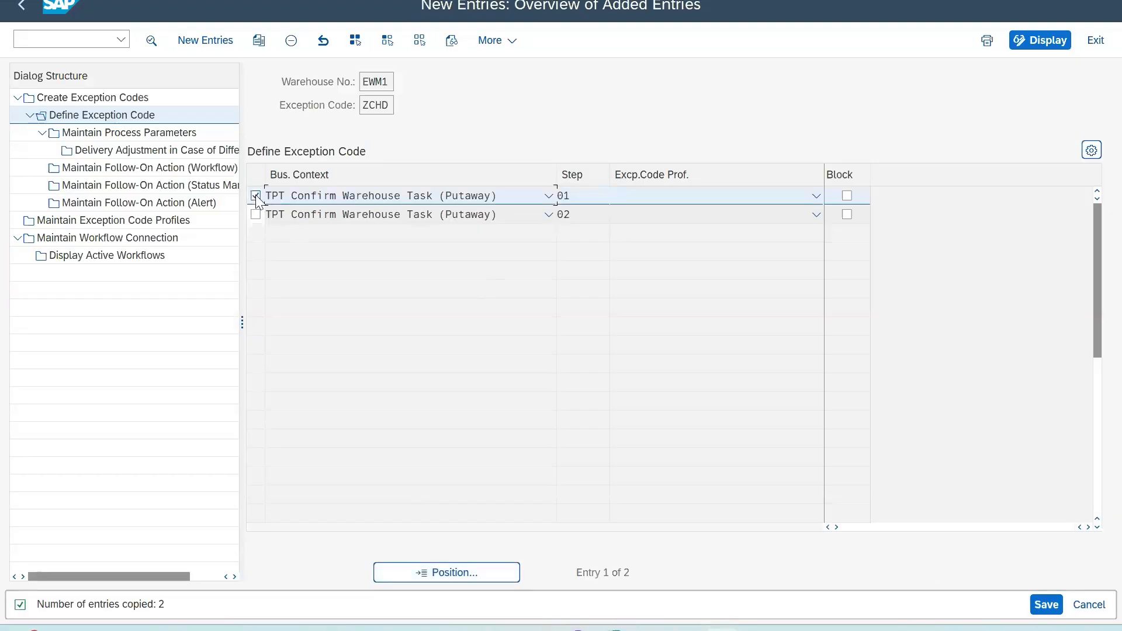
{"action": "left_click", "coordinate": [118, 134]}
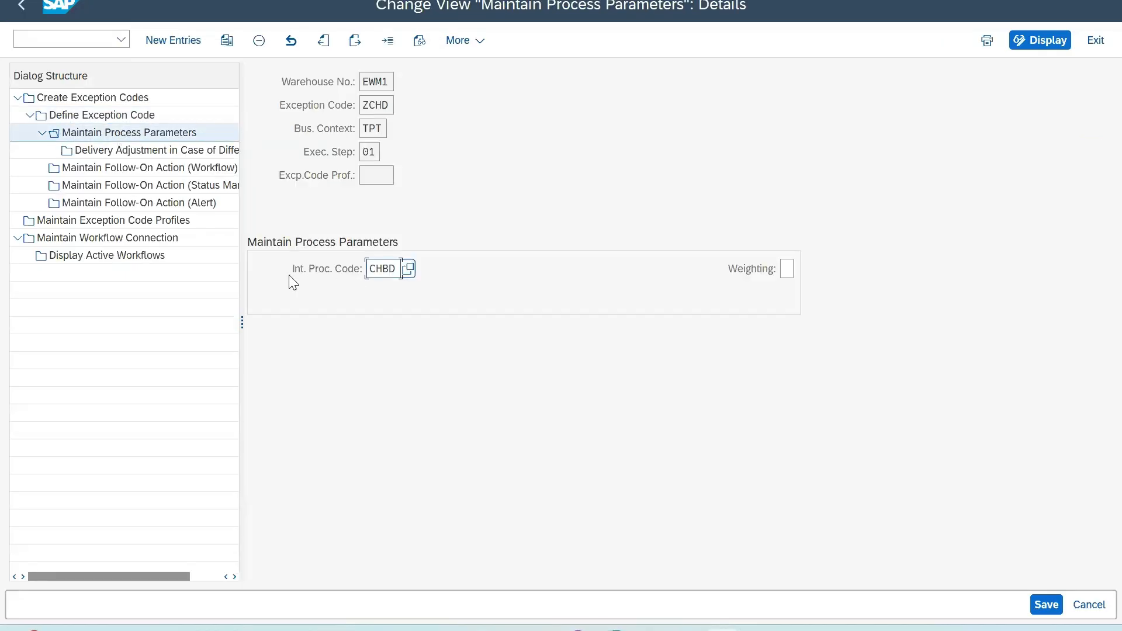
{"action": "key", "text": "shift+Tab"}
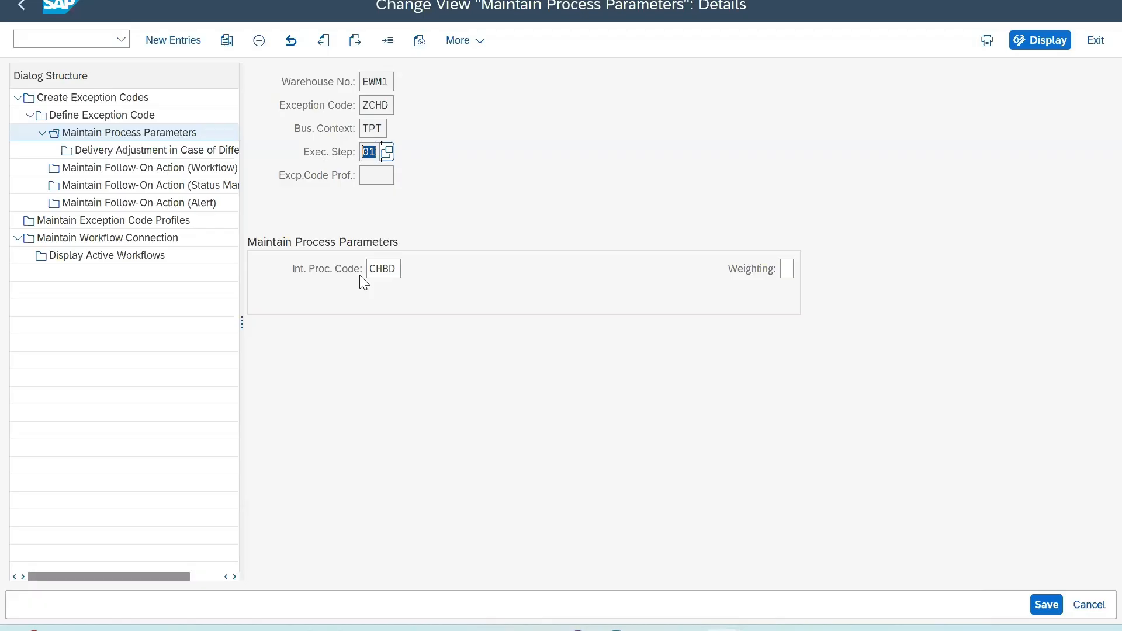
{"action": "left_click", "coordinate": [398, 269]}
{"action": "left_click", "coordinate": [408, 270]}
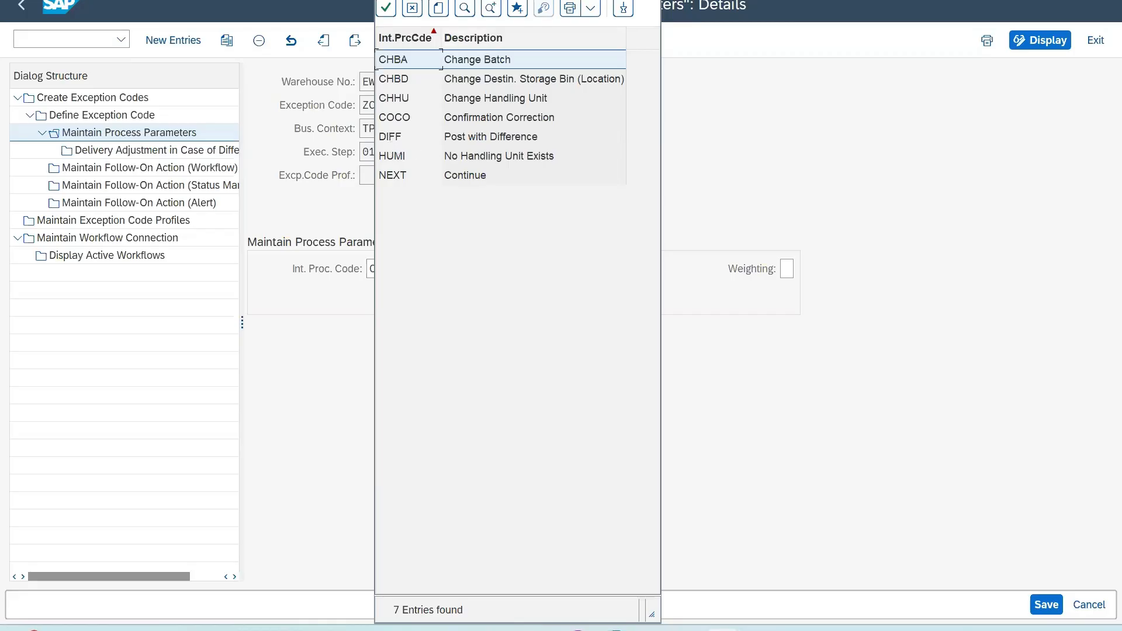
{"action": "key", "text": "Escape"}
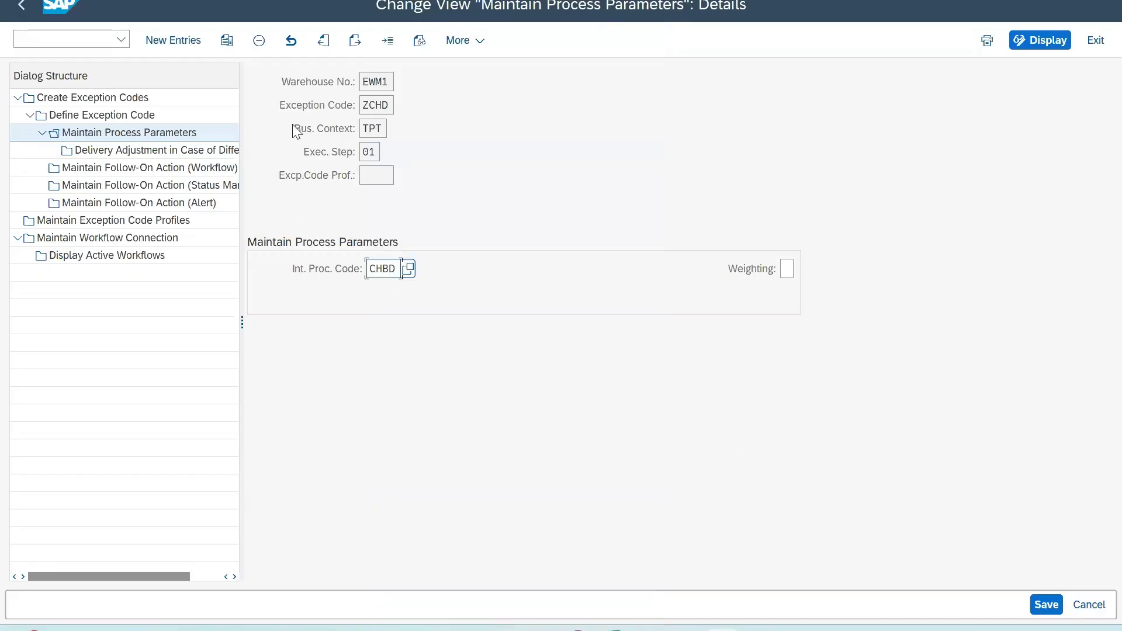
Step: Check the internal process code of Putaway step 02 in its process parameters and save the exception code configuration
{"action": "left_click", "coordinate": [25, 11]}
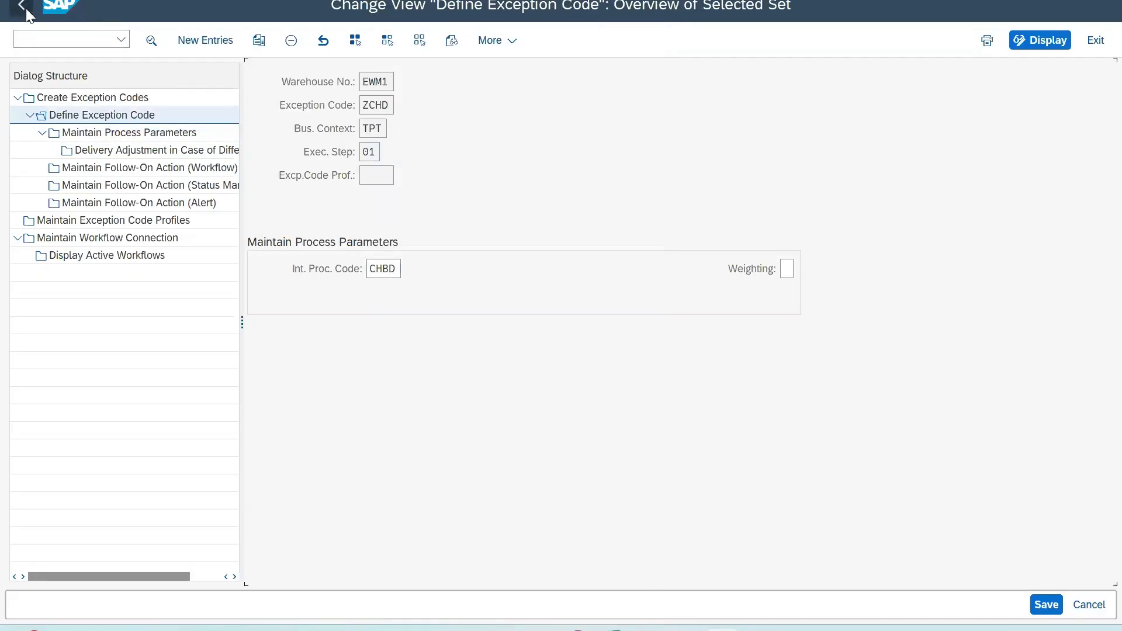
{"action": "left_click", "coordinate": [255, 213]}
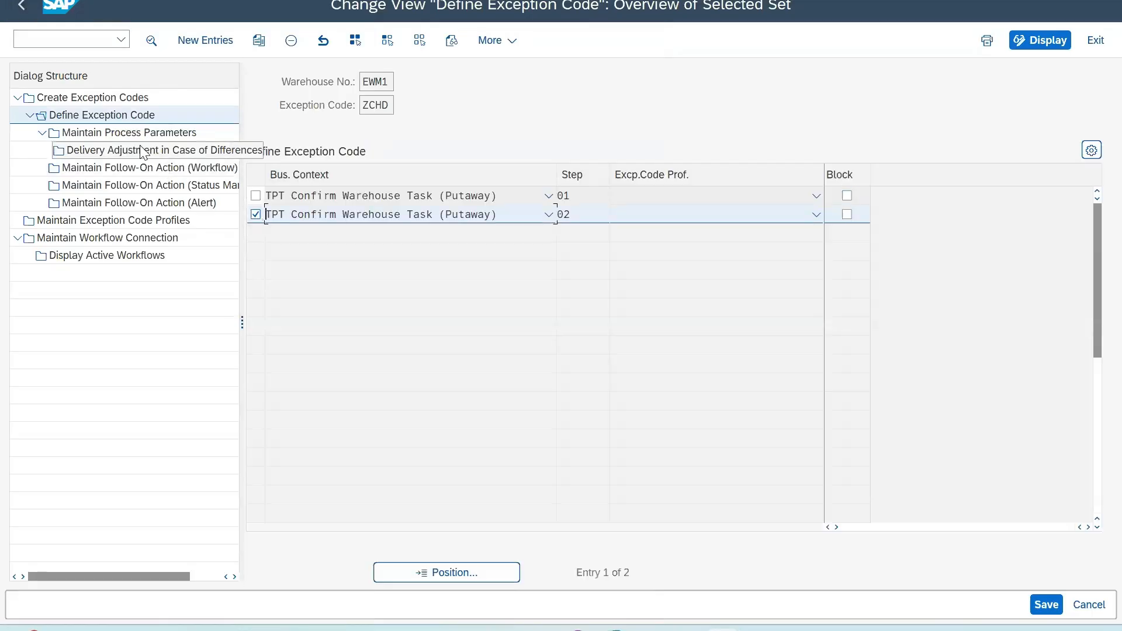
{"action": "left_click", "coordinate": [110, 131]}
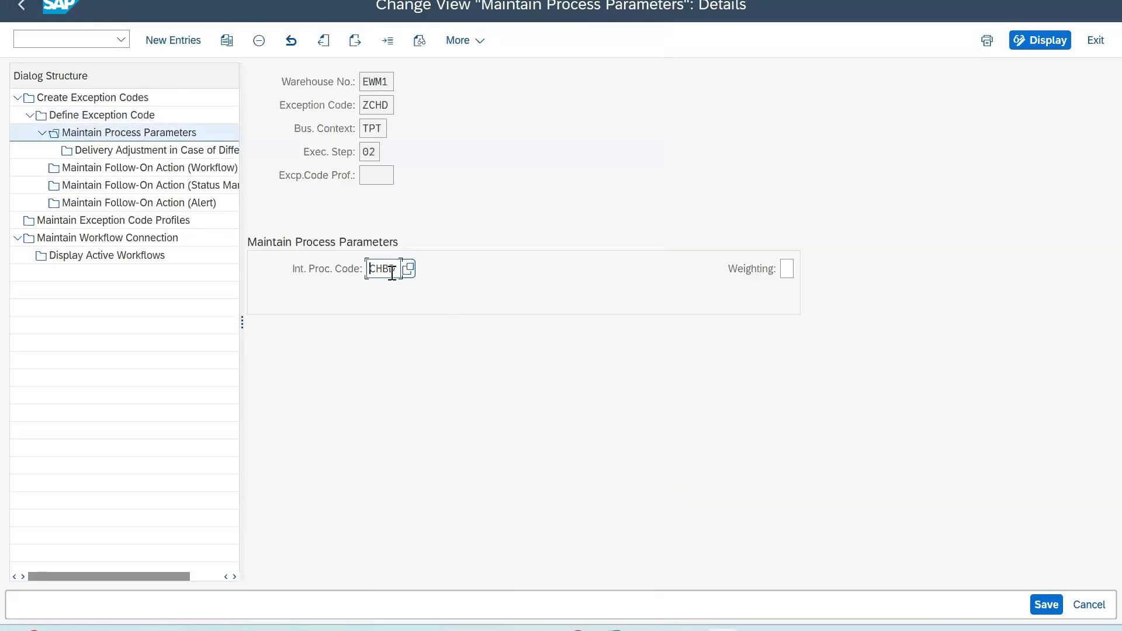
{"action": "double_click", "coordinate": [393, 269]}
{"action": "left_click", "coordinate": [1047, 605]}
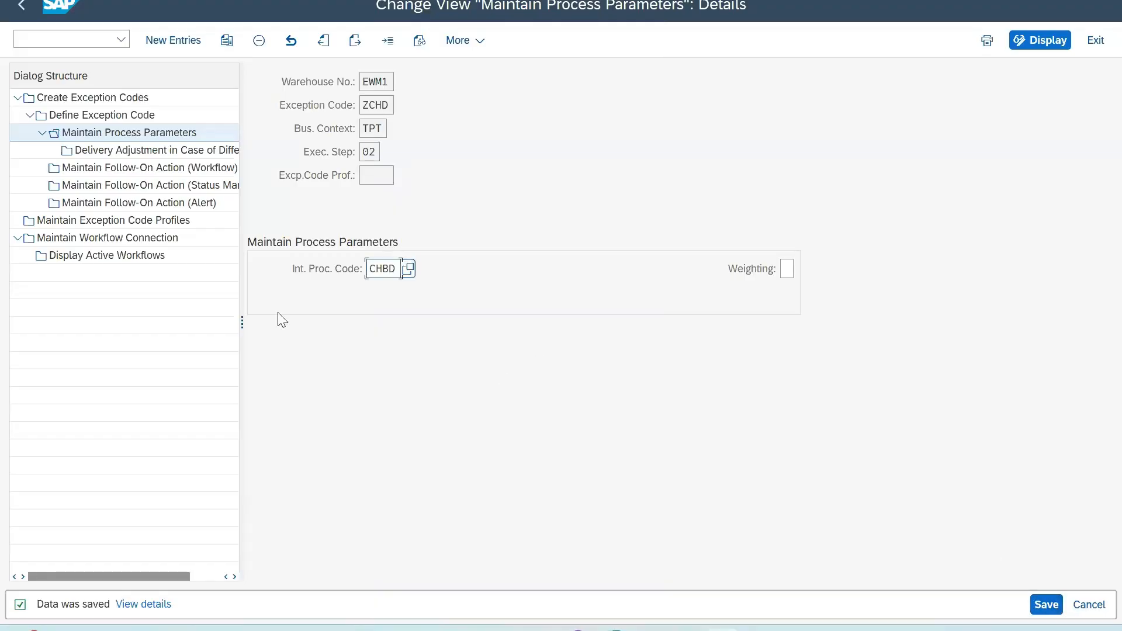
Step: Open a new GUI window and start the Create Inbound Delivery transaction
{"action": "left_click", "coordinate": [19, 1]}
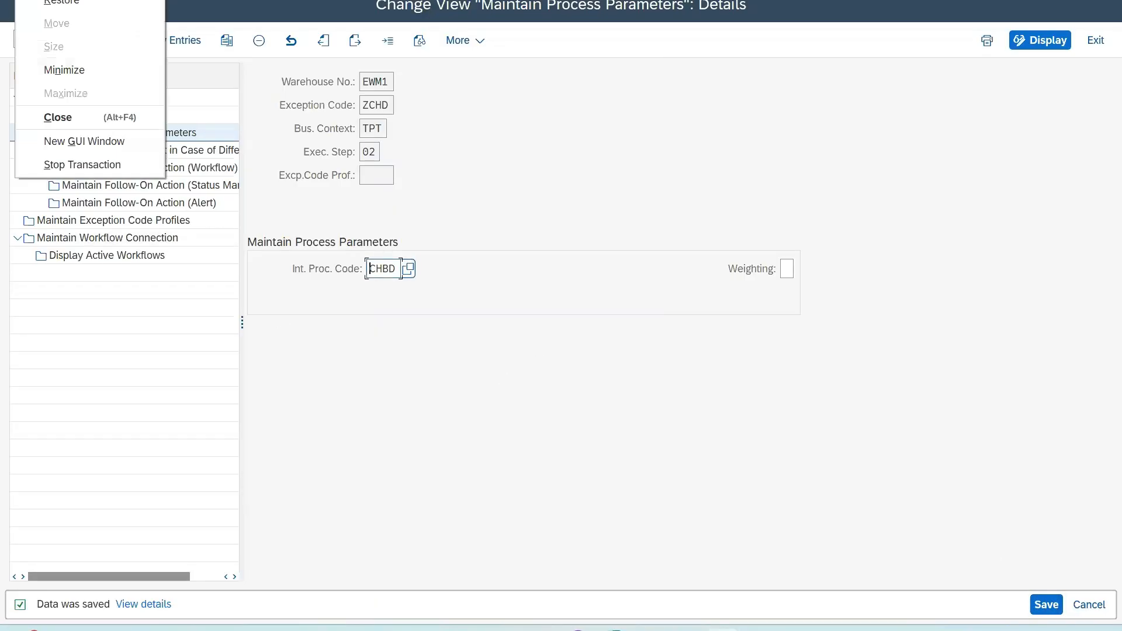
{"action": "left_click", "coordinate": [59, 138]}
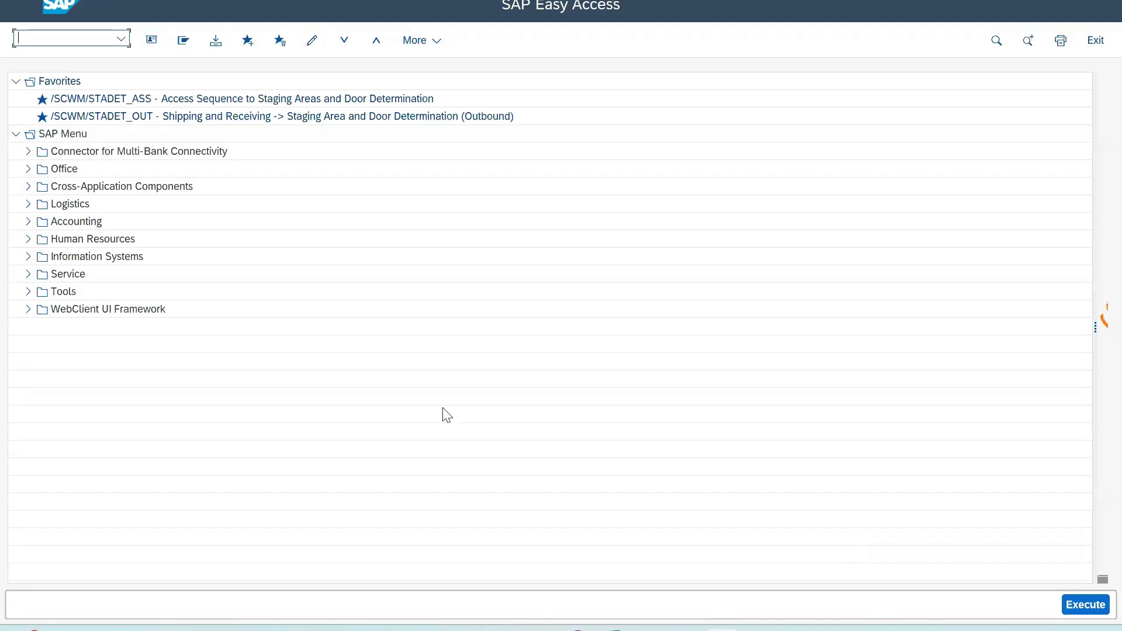
{"action": "type", "text": "vl31"}
{"action": "key", "text": "Return"}
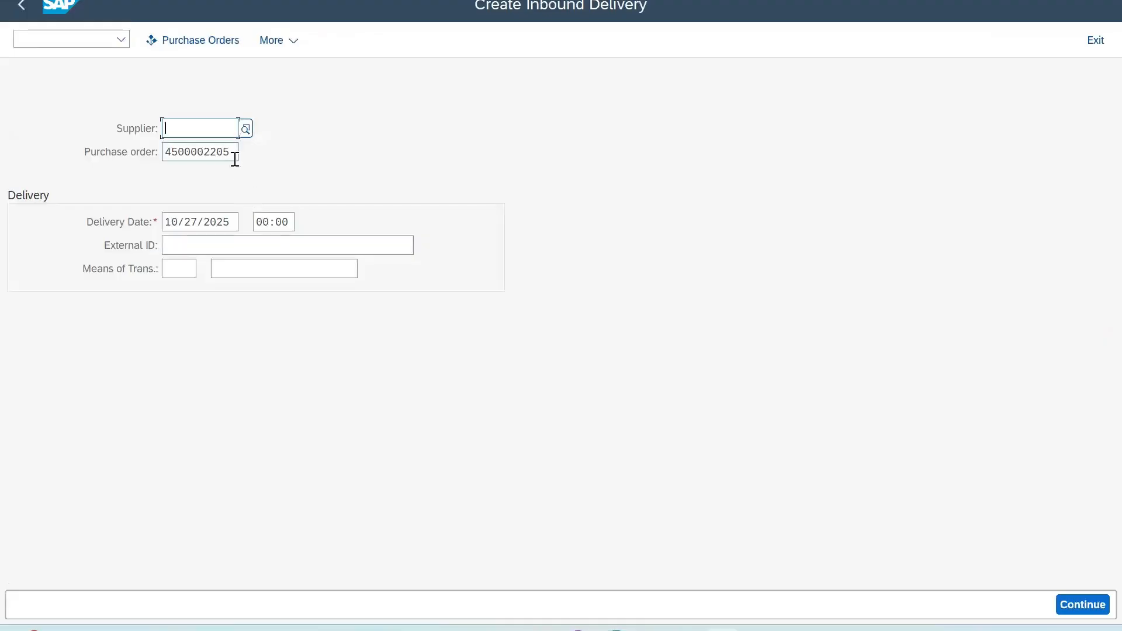
Step: Create an inbound delivery from the proposed purchase order with delivery quantity 1 for EWM1710, check its stock placement, and save it
{"action": "key", "text": "Return"}
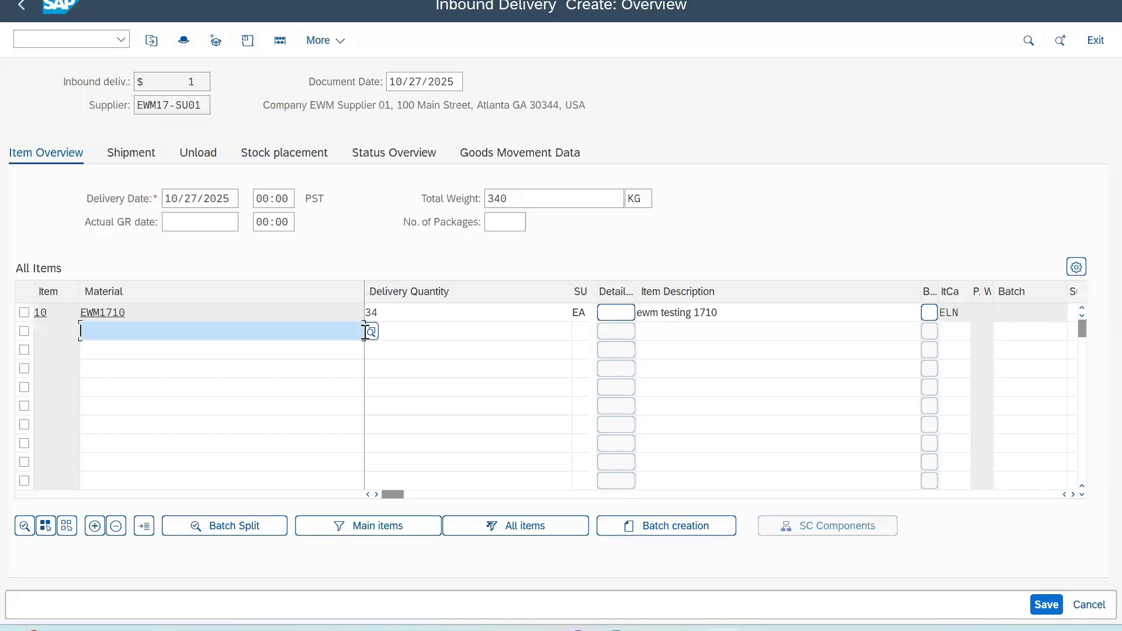
{"action": "double_click", "coordinate": [408, 313]}
{"action": "type", "text": "1"}
{"action": "key", "text": "Return"}
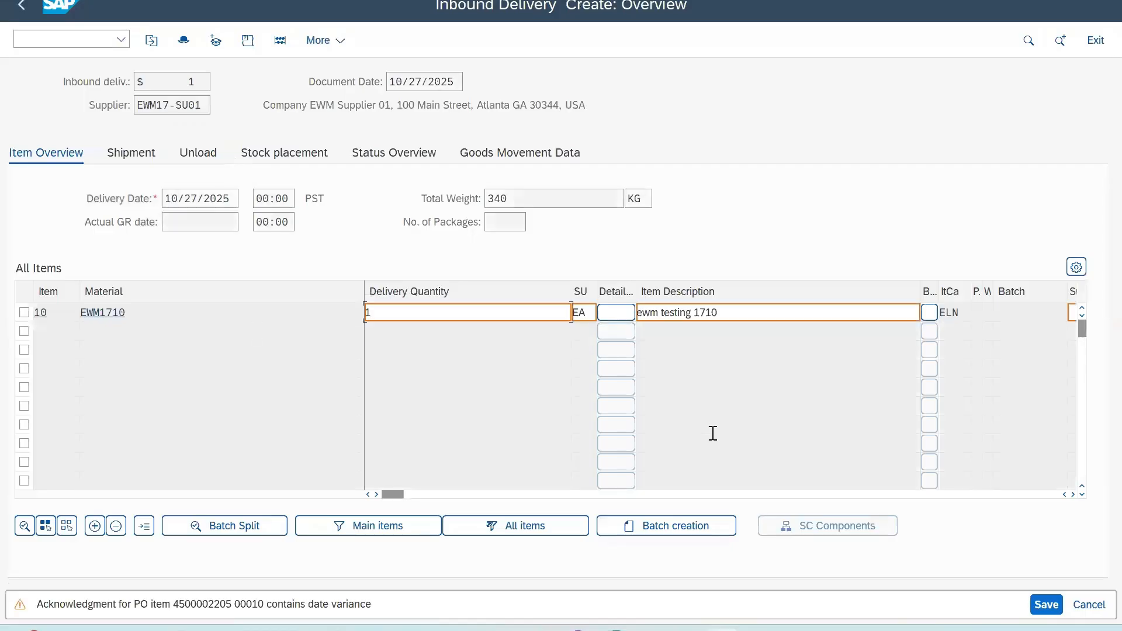
{"action": "key", "text": "Return"}
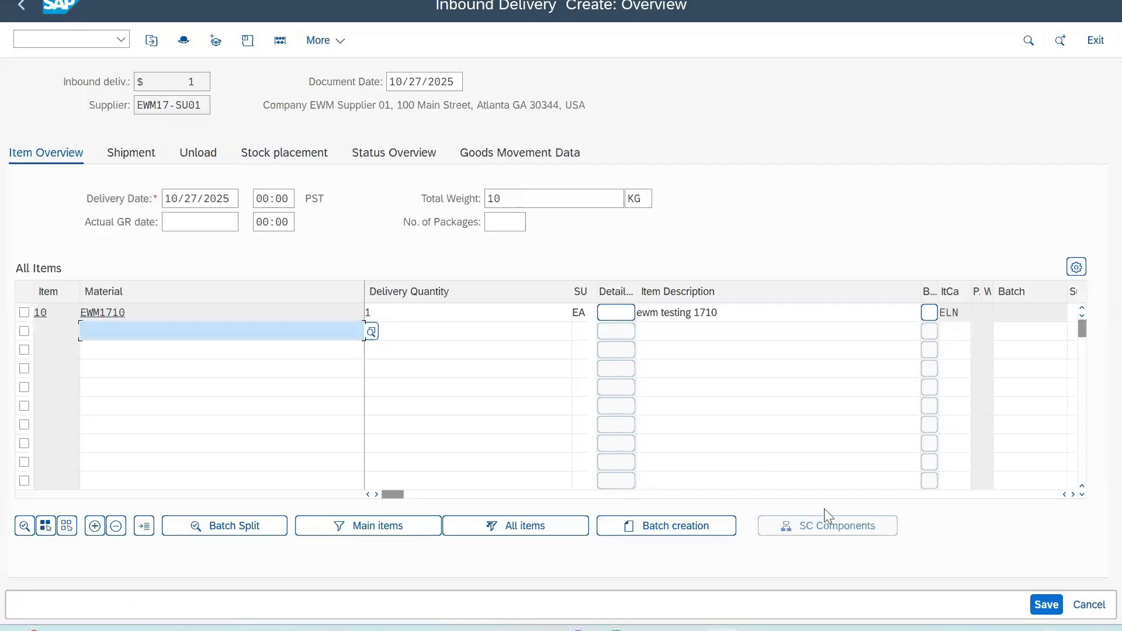
{"action": "left_click", "coordinate": [304, 159]}
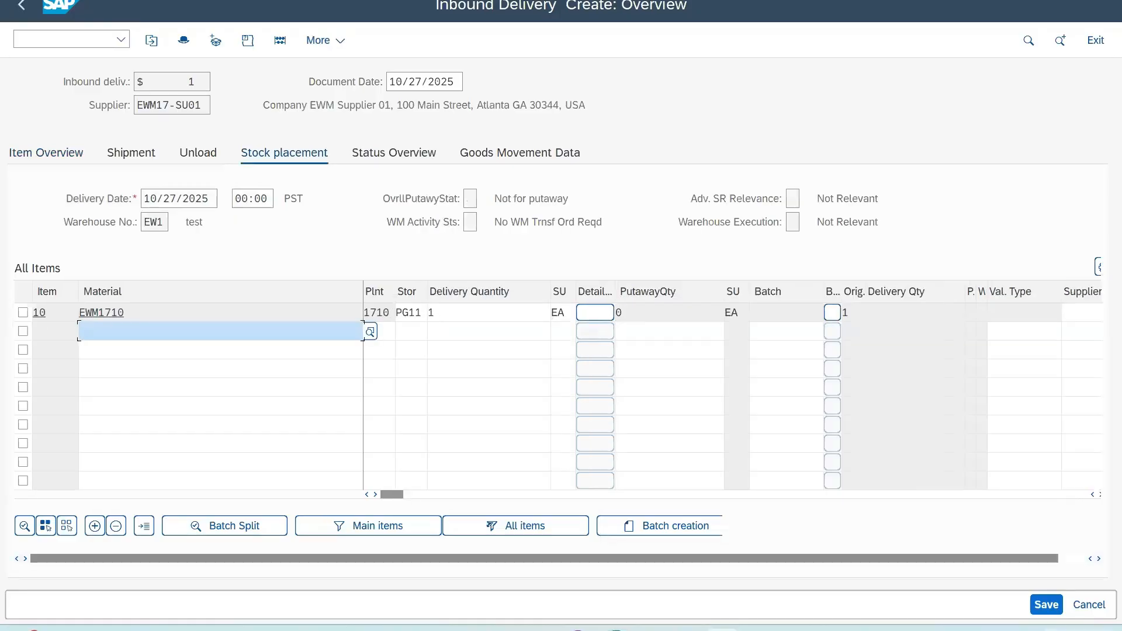
{"action": "left_click", "coordinate": [1049, 607]}
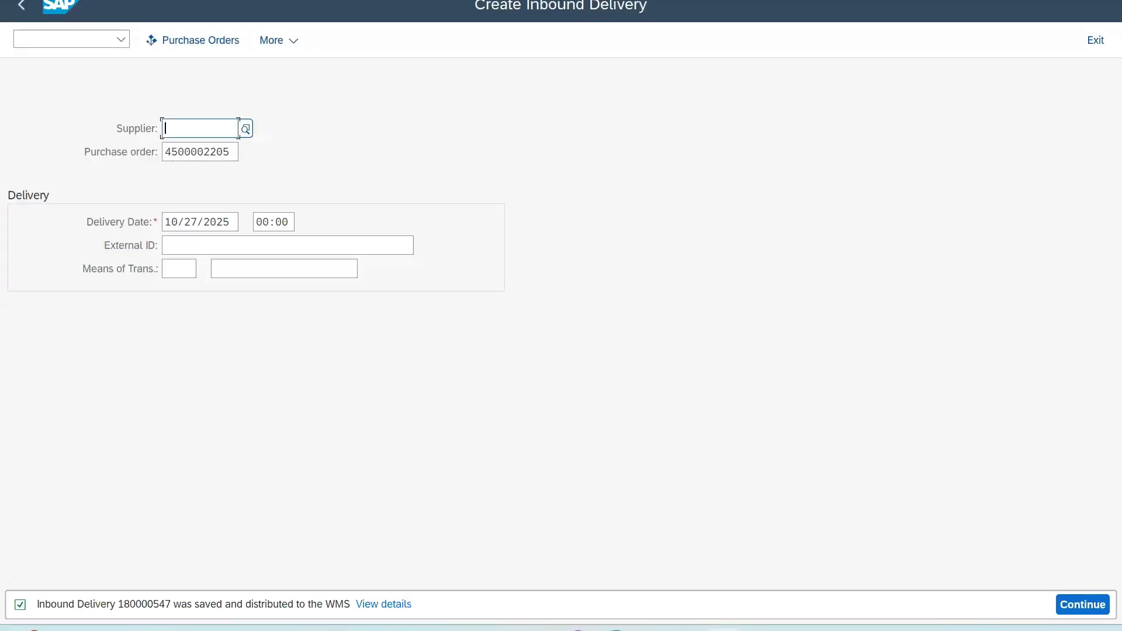
Step: Open Display Inbound Delivery for the saved delivery and copy its delivery number
{"action": "left_click", "coordinate": [96, 6]}
{"action": "left_click", "coordinate": [75, 63]}
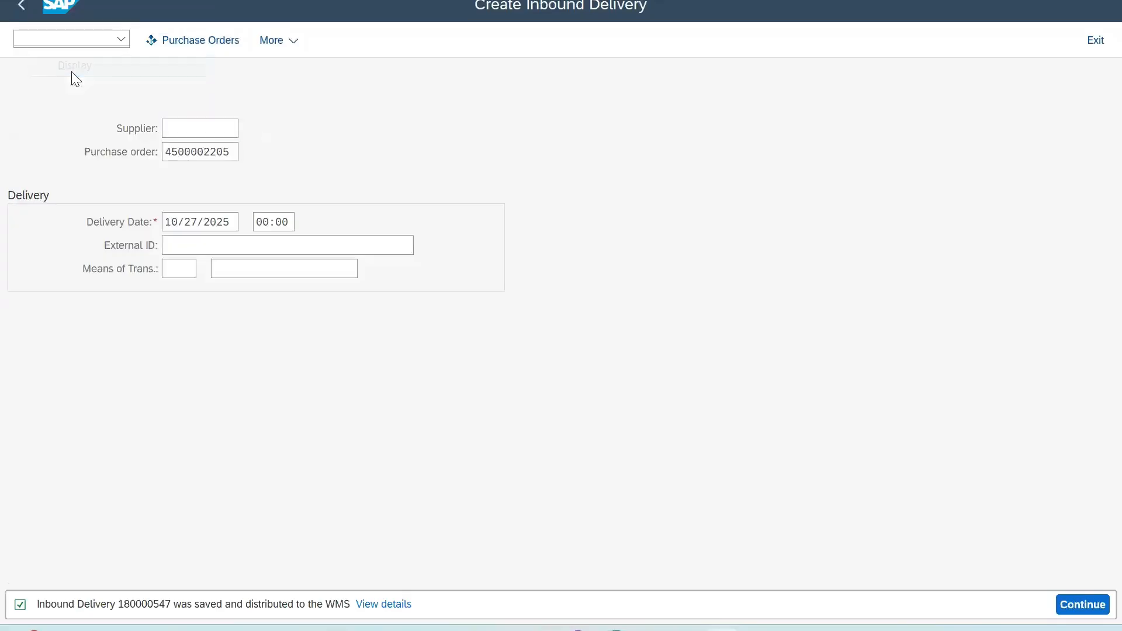
{"action": "left_click_drag", "start_coordinate": [233, 125], "coordinate": [38, 125]}
{"action": "key", "text": "ctrl+c"}
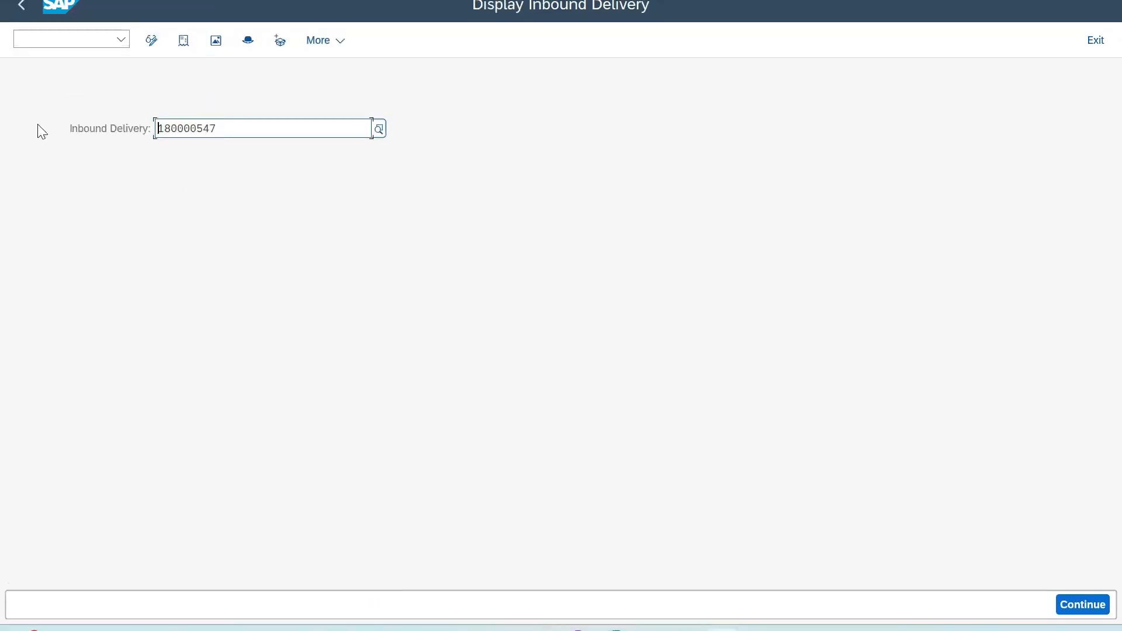
Step: Find the delivery by its copied number in Maintain Inbound Delivery for warehouse EWM1
{"action": "left_click", "coordinate": [121, 41]}
{"action": "left_click", "coordinate": [88, 67]}
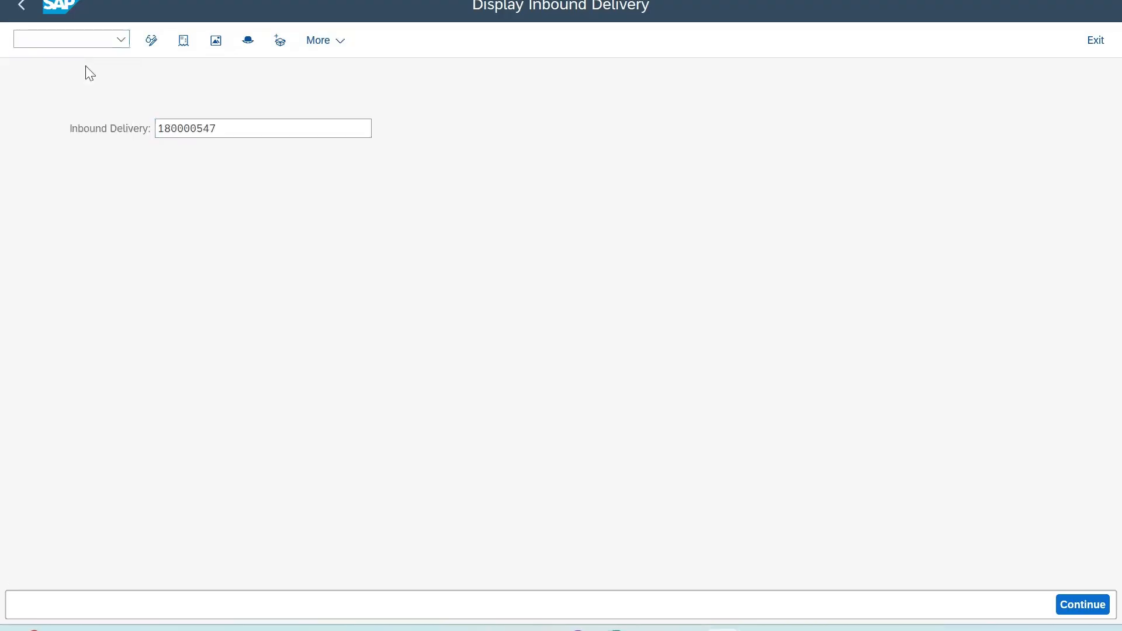
{"action": "left_click", "coordinate": [606, 81]}
{"action": "key", "text": "ctrl+v"}
{"action": "left_click", "coordinate": [755, 83]}
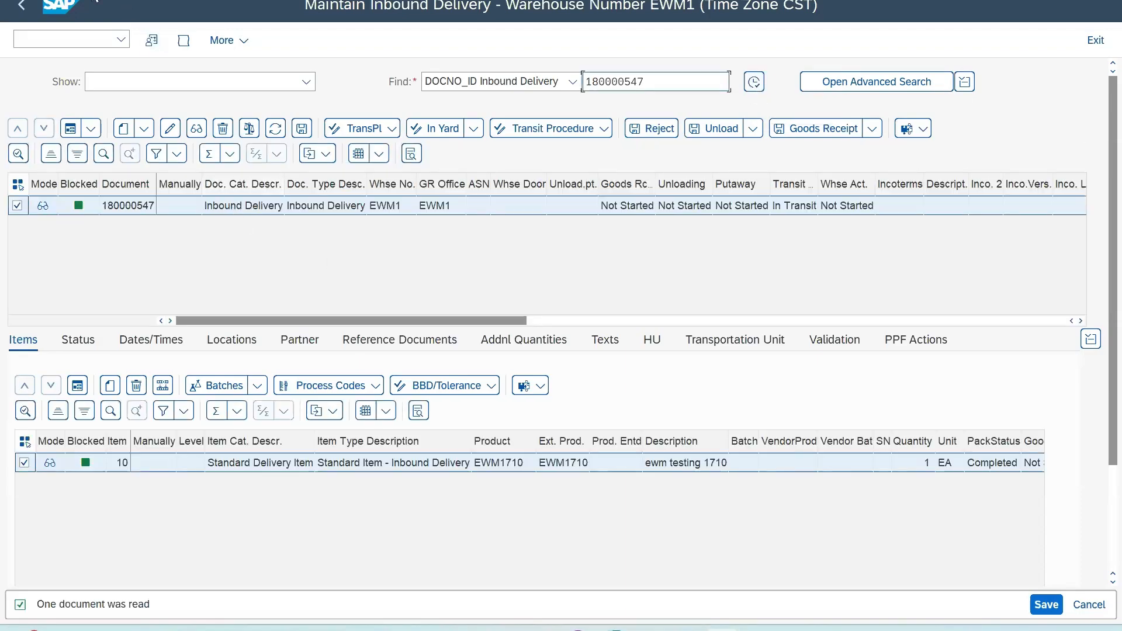
Step: Open the delivery's follow-on warehouse task creation and create a putaway task for its handling unit in GR-ZONE
{"action": "left_click", "coordinate": [59, 7]}
{"action": "mouse_move", "coordinate": [95, 26]}
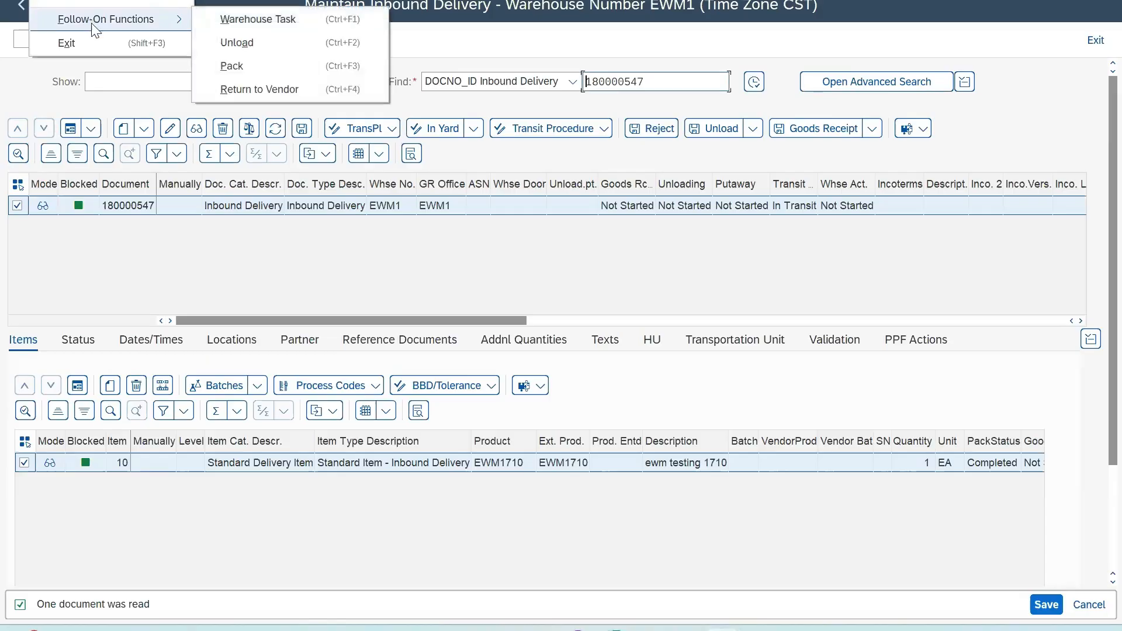
{"action": "left_click", "coordinate": [230, 22]}
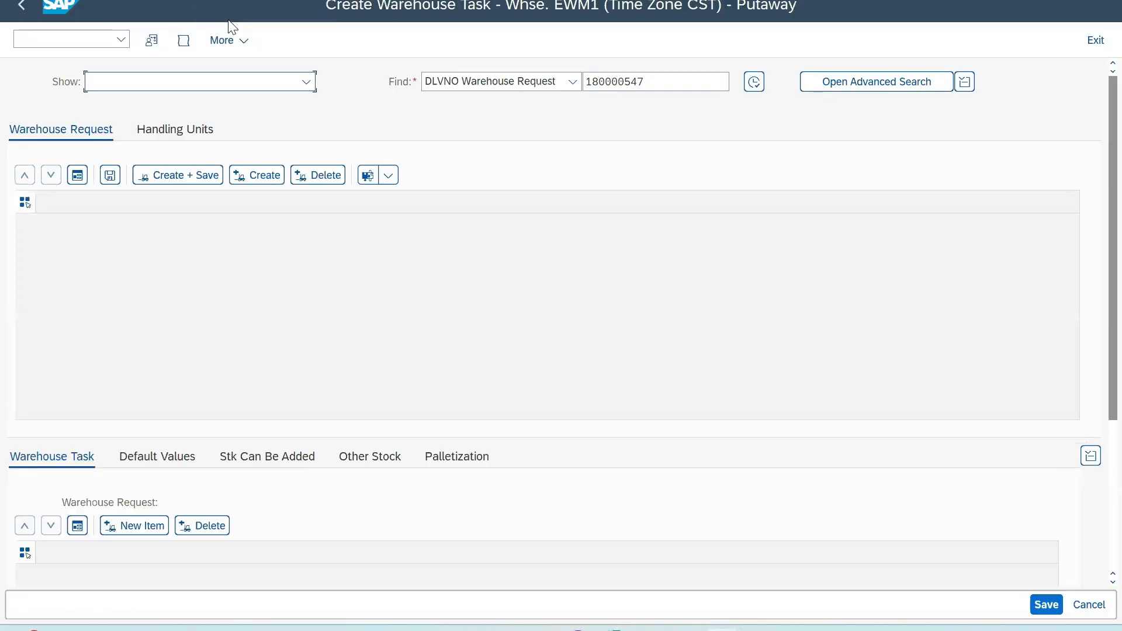
{"action": "left_click", "coordinate": [177, 137]}
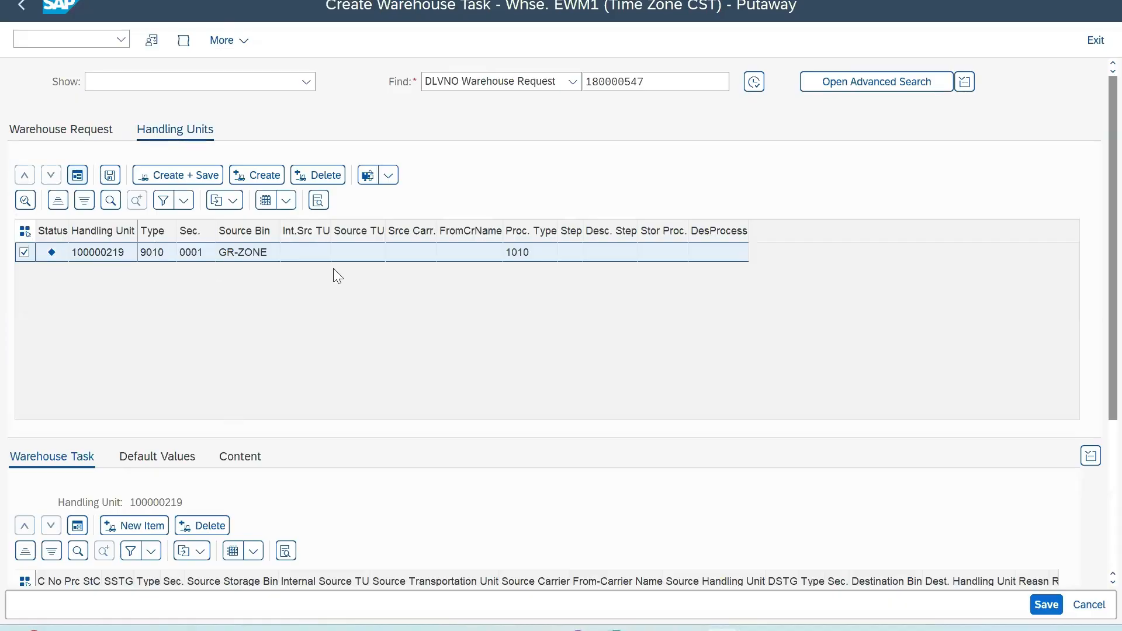
{"action": "left_click", "coordinate": [266, 183]}
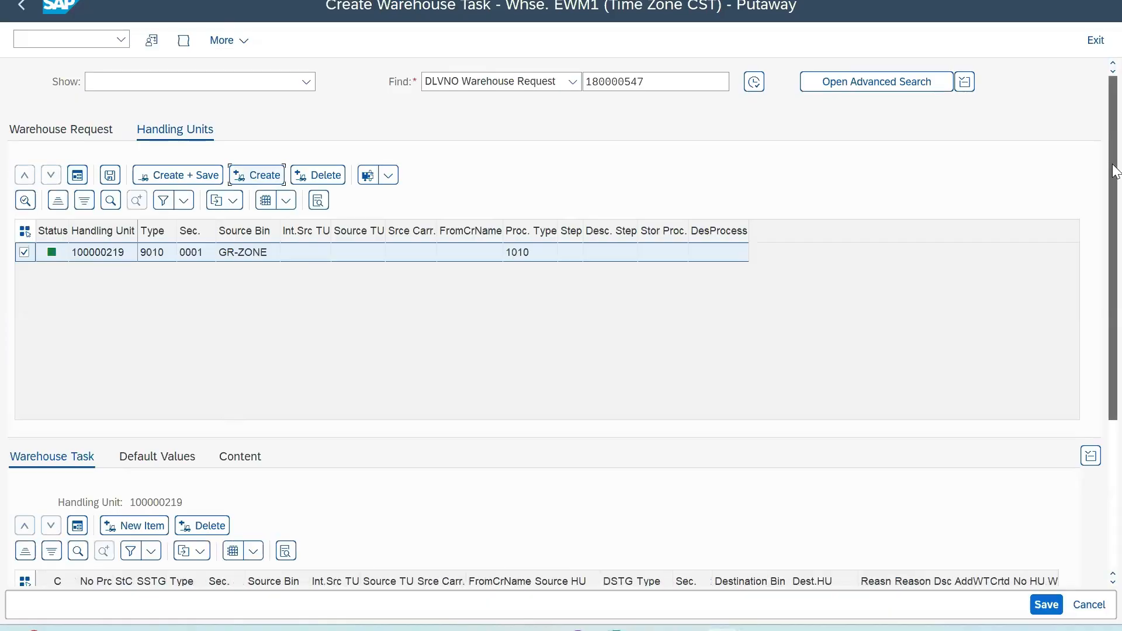
Step: Check the proposed destination bin and create and save the putaway warehouse task for the handling unit
{"action": "scroll", "coordinate": [1116, 172], "scroll_direction": "down", "scroll_amount": 3}
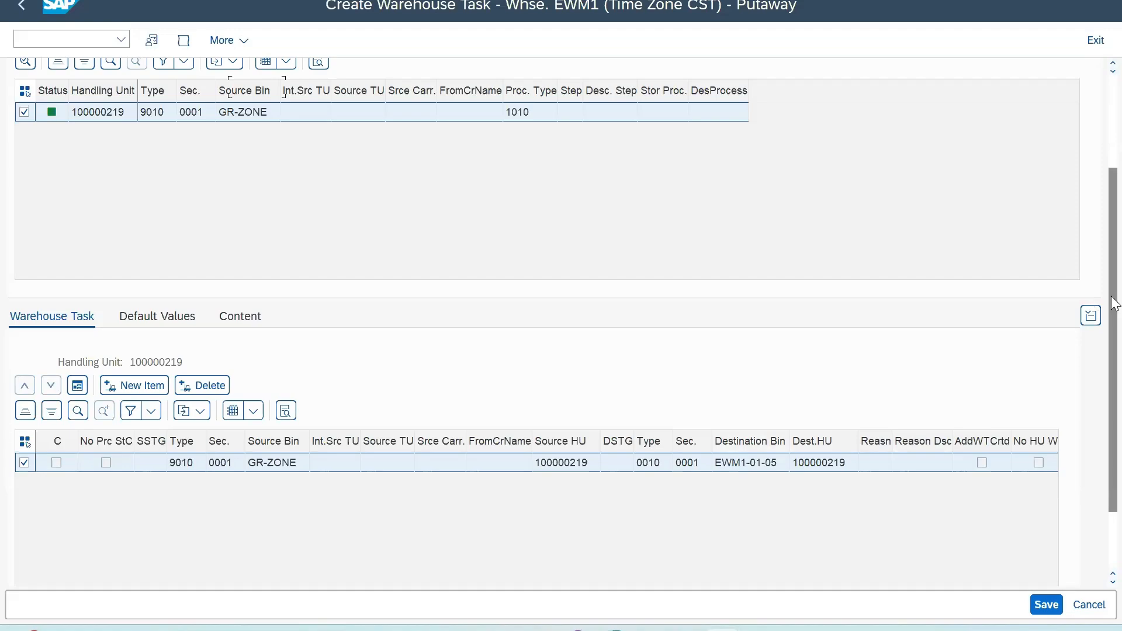
{"action": "scroll", "coordinate": [1116, 304], "scroll_direction": "up", "scroll_amount": 3}
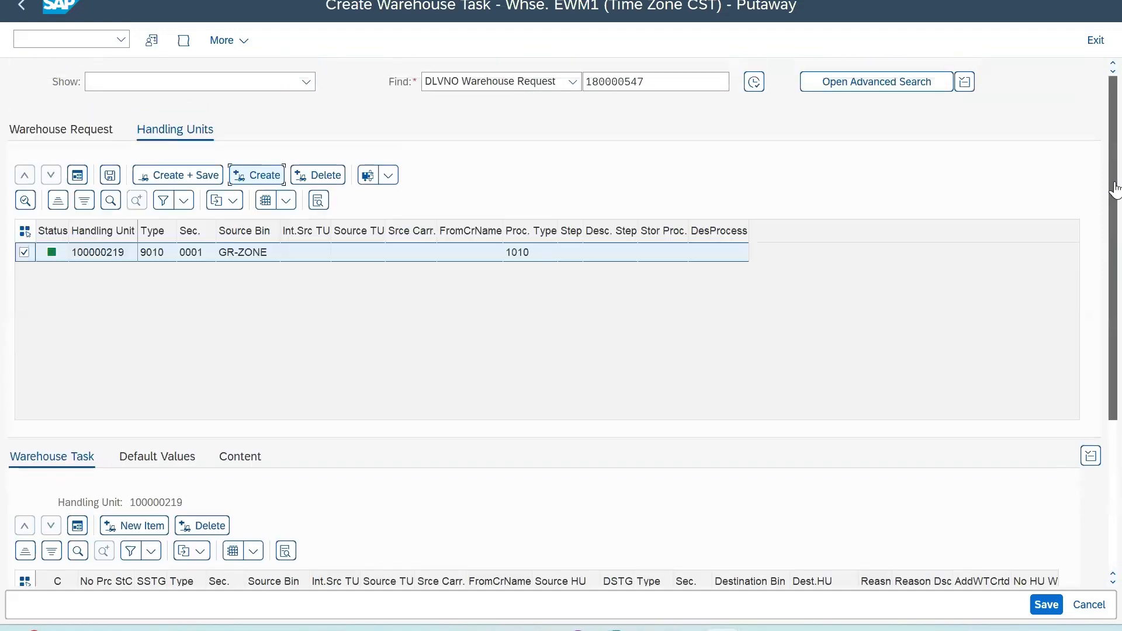
{"action": "left_click", "coordinate": [192, 176]}
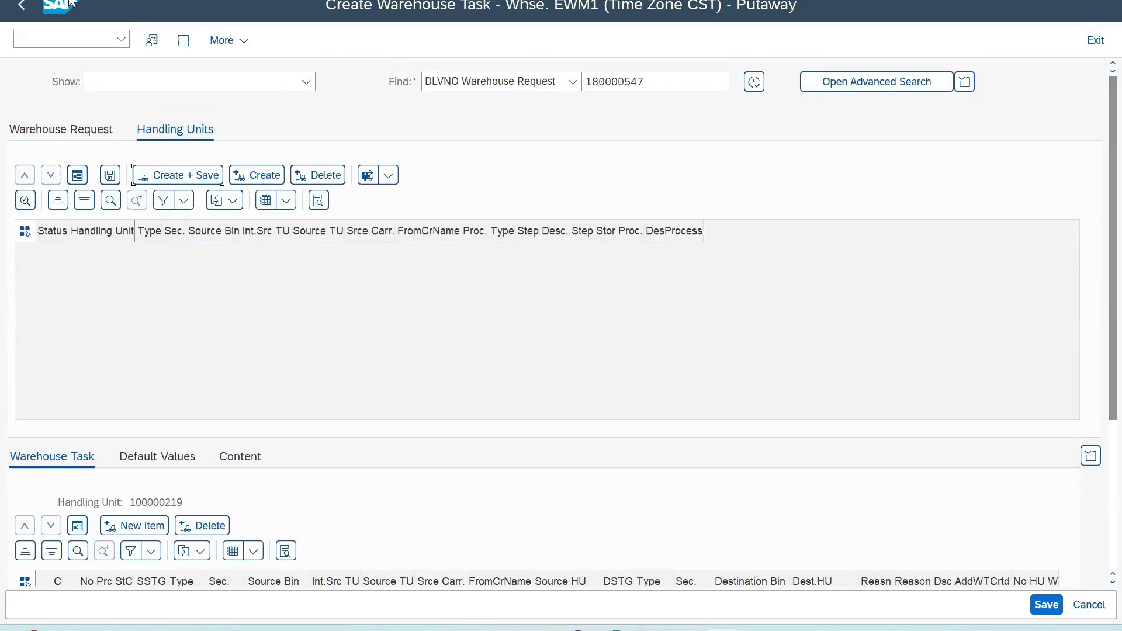
Step: Open the warehouse order in Confirm Warehouse Task and check the source and destination bins in the HU warehouse task's details
{"action": "left_click", "coordinate": [75, 42]}
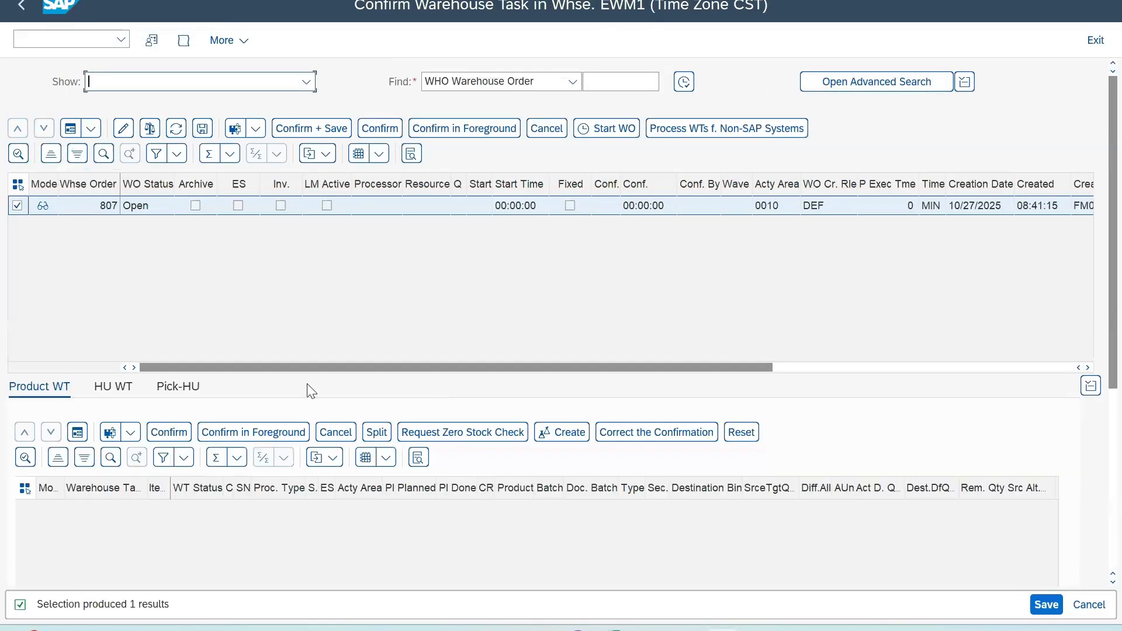
{"action": "left_click", "coordinate": [120, 388]}
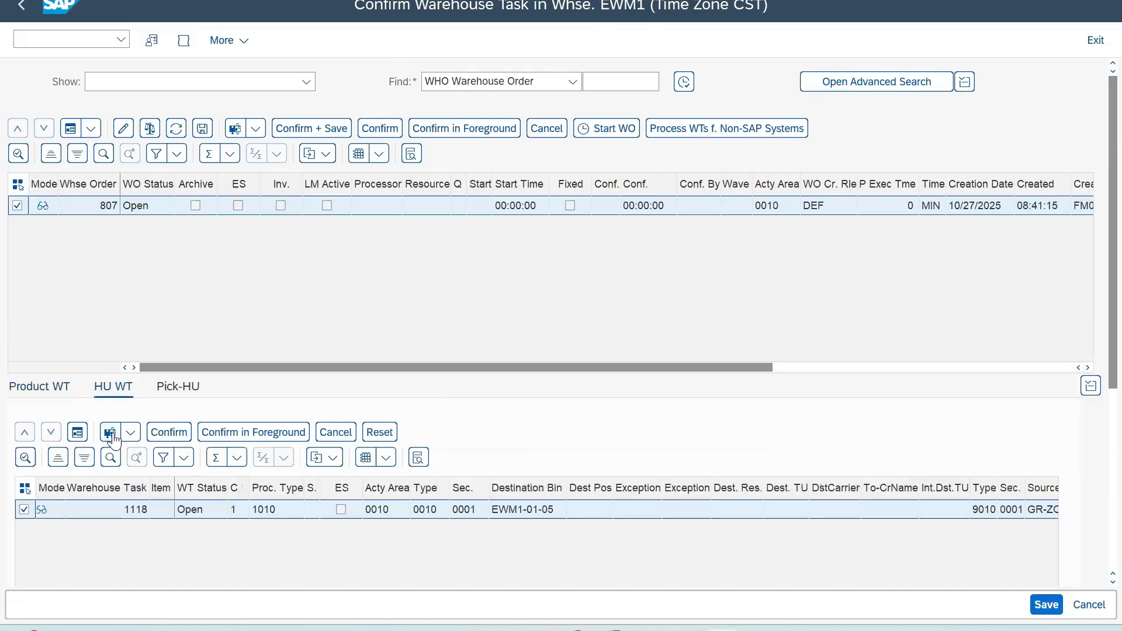
{"action": "double_click", "coordinate": [135, 509]}
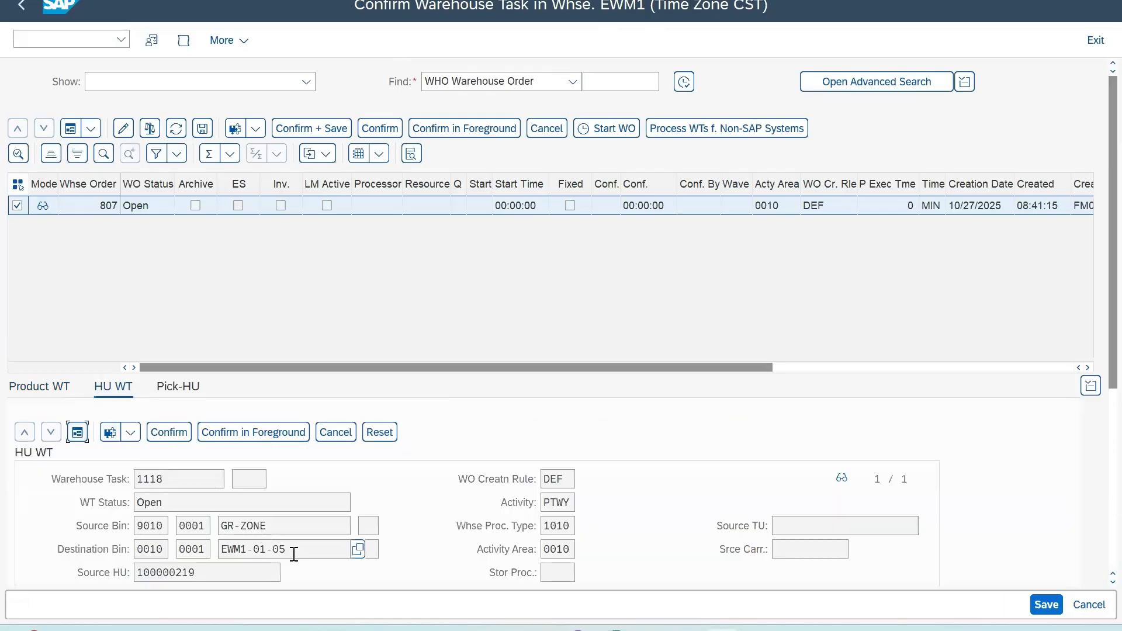
{"action": "left_click_drag", "start_coordinate": [293, 553], "coordinate": [183, 556]}
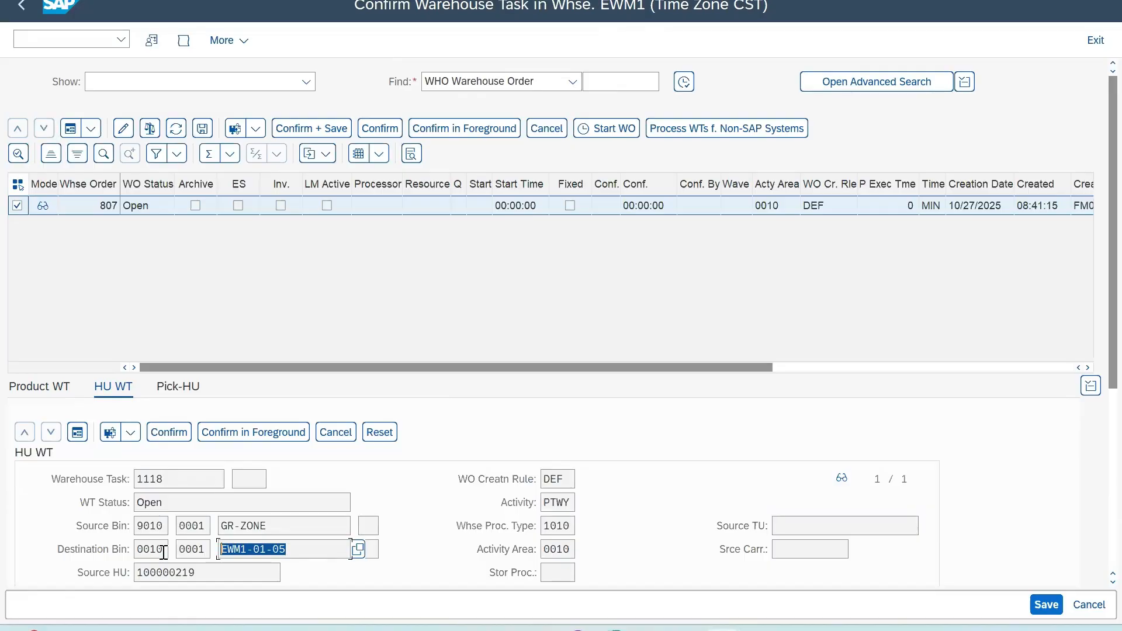
{"action": "left_click_drag", "start_coordinate": [164, 526], "coordinate": [80, 532]}
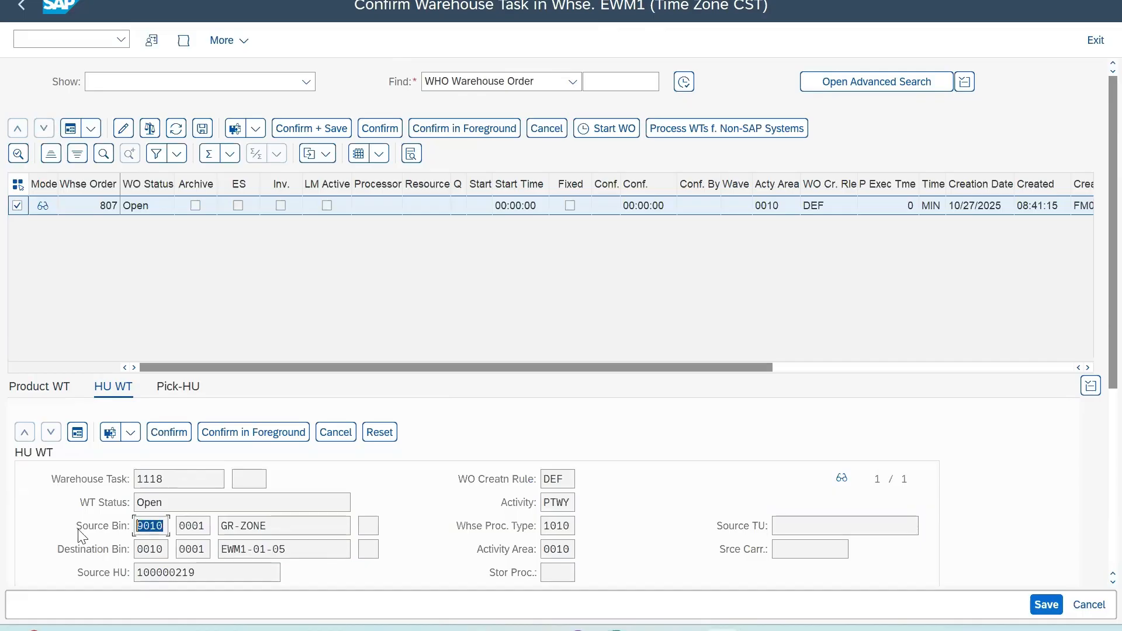
{"action": "left_click_drag", "start_coordinate": [290, 553], "coordinate": [161, 562]}
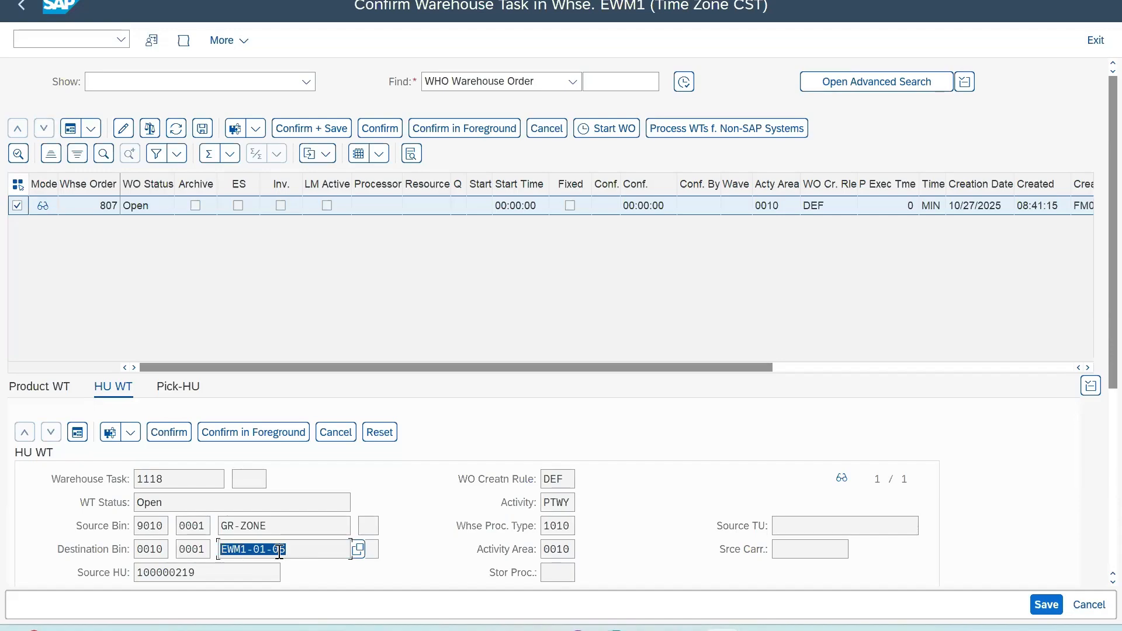
{"action": "left_click", "coordinate": [300, 549]}
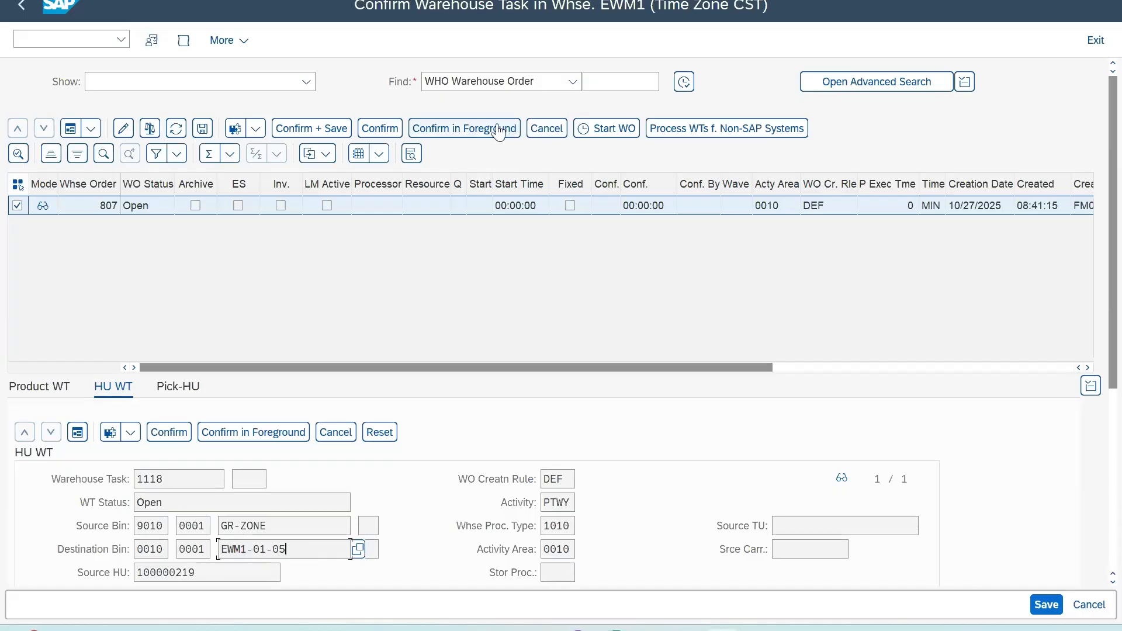
Step: Put the HU warehouse task into foreground confirmation, set its destination bin to EWM1-01-06, and try to confirm and save without an exception code
{"action": "left_click", "coordinate": [475, 134]}
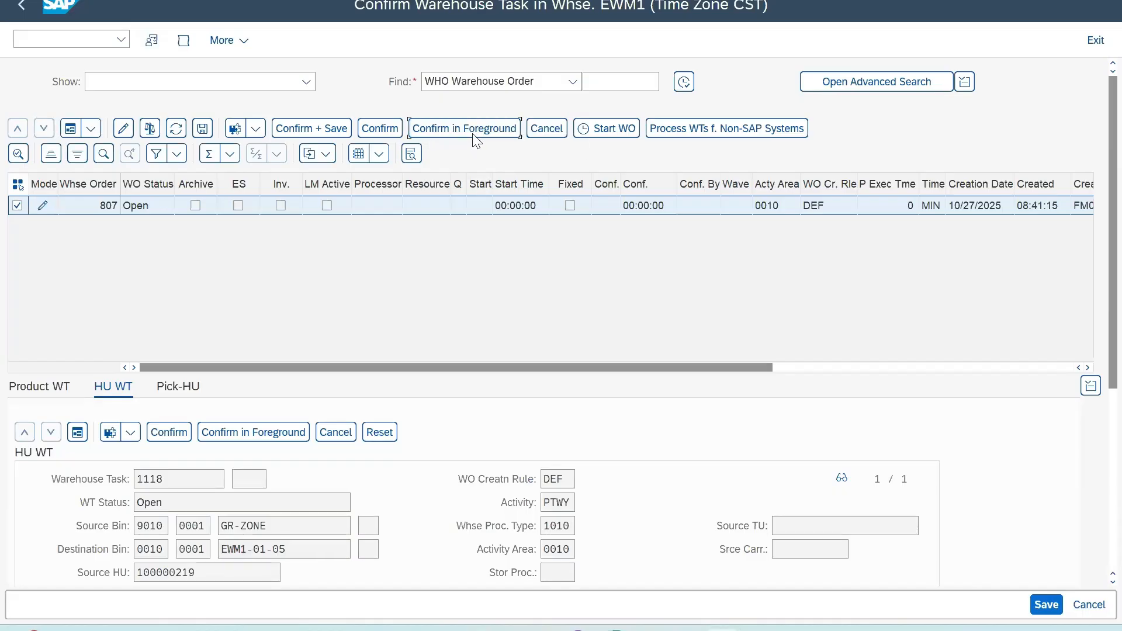
{"action": "left_click", "coordinate": [298, 548]}
{"action": "key", "text": "BackSpace"}
{"action": "type", "text": "6"}
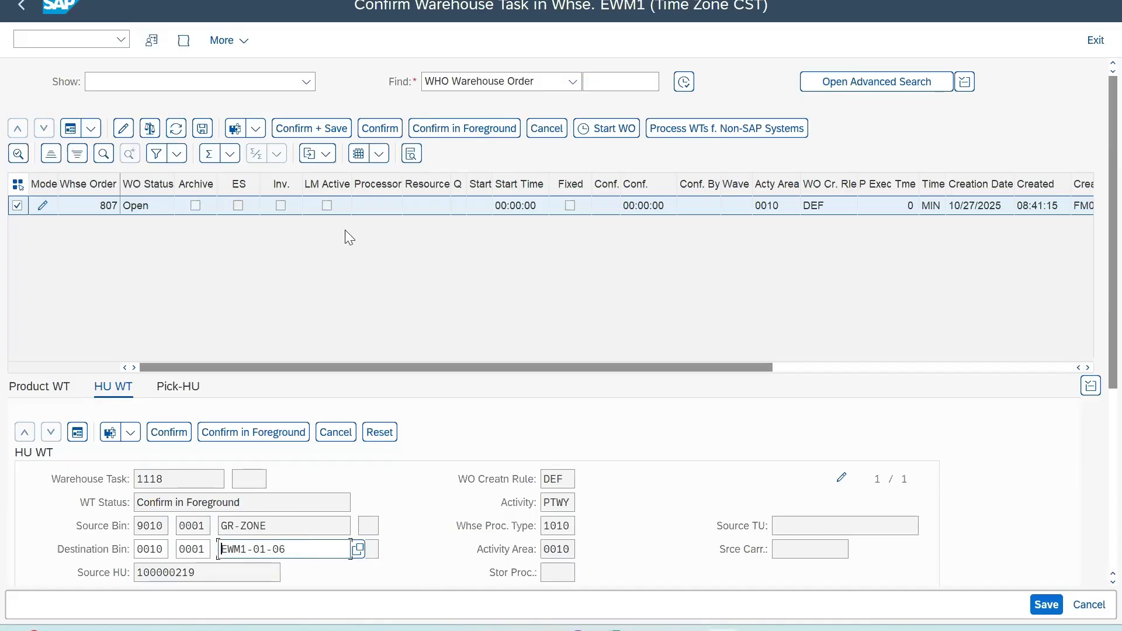
{"action": "left_click", "coordinate": [314, 133]}
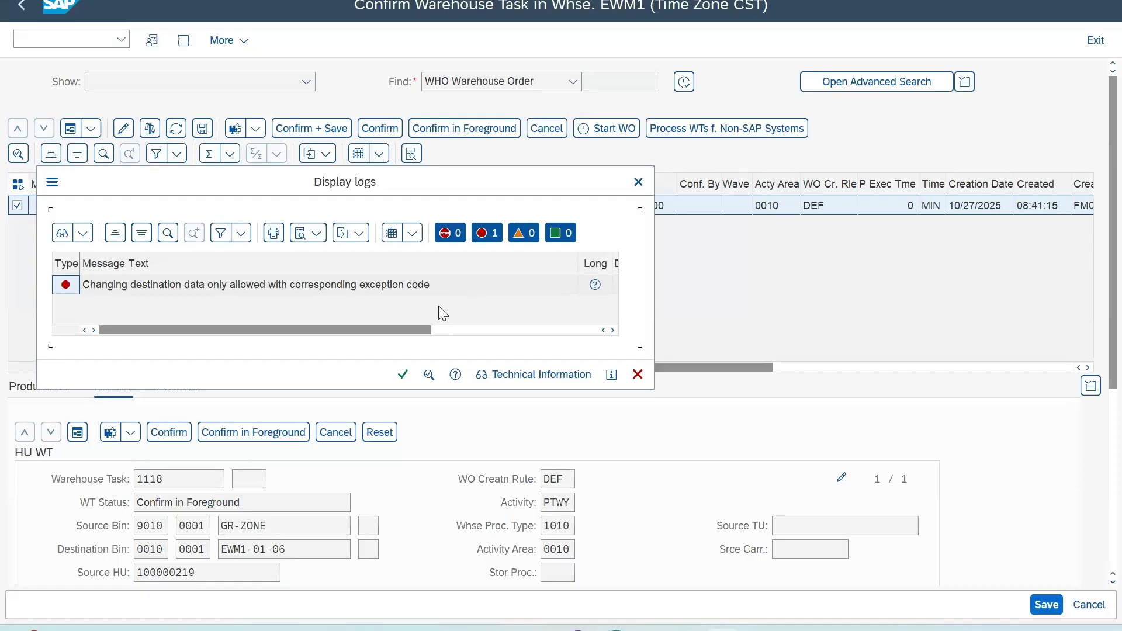
{"action": "left_click", "coordinate": [404, 375]}
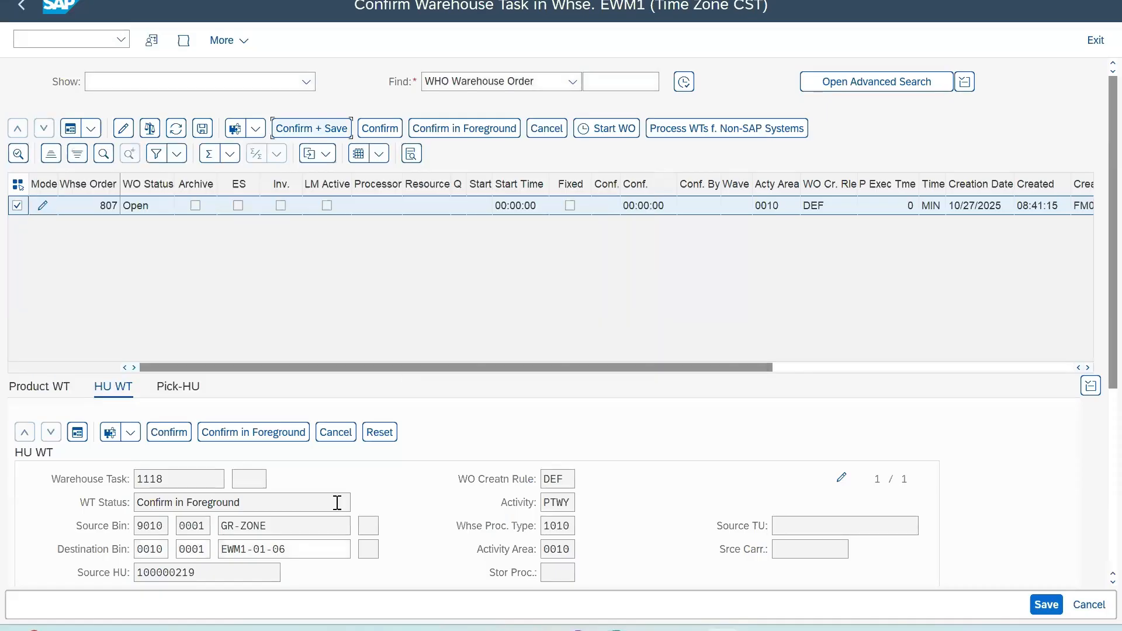
Step: Assign exception code ZCHD, Change Destination Bin, to the HU warehouse task from the list of possible values
{"action": "scroll", "coordinate": [313, 545], "scroll_direction": "down", "scroll_amount": 1}
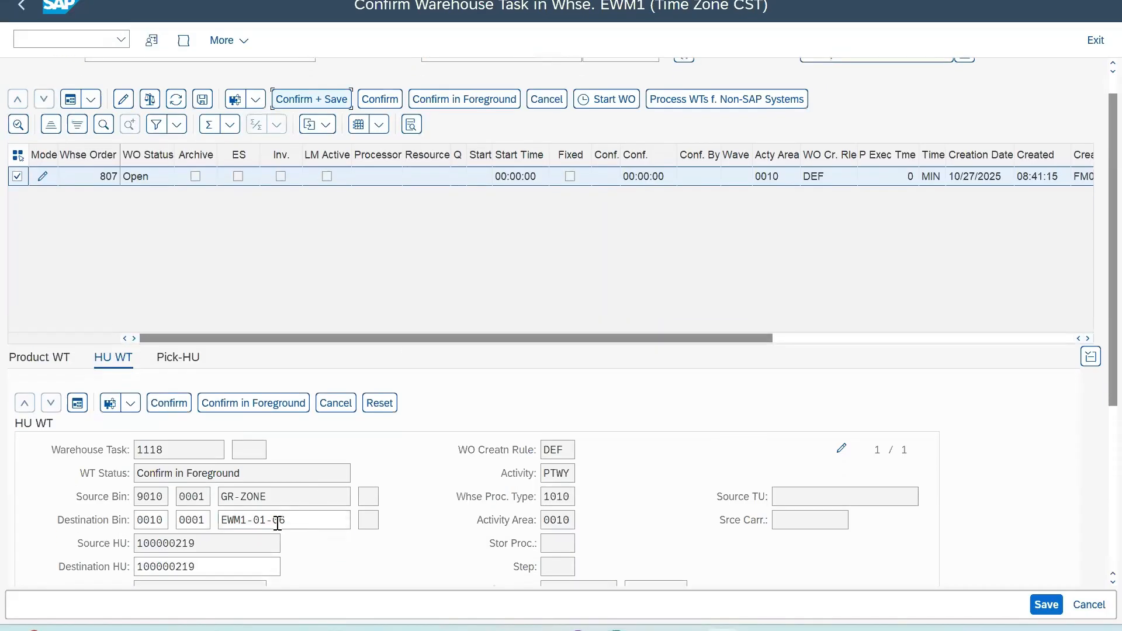
{"action": "scroll", "coordinate": [291, 520], "scroll_direction": "down", "scroll_amount": 5}
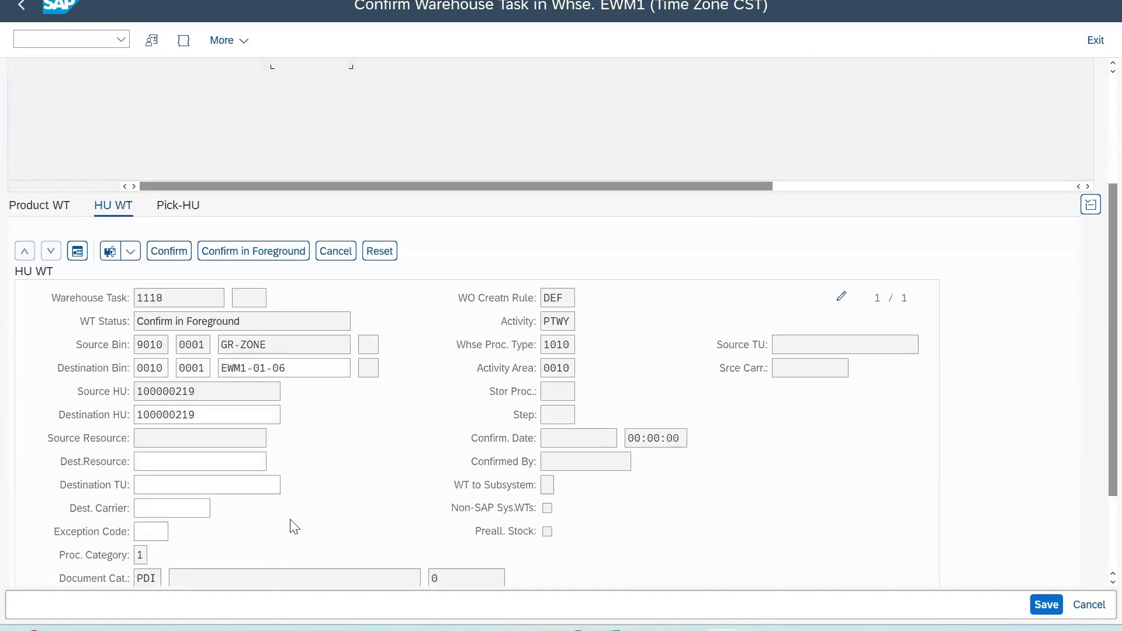
{"action": "scroll", "coordinate": [123, 551], "scroll_direction": "down", "scroll_amount": 2}
{"action": "left_click", "coordinate": [148, 472]}
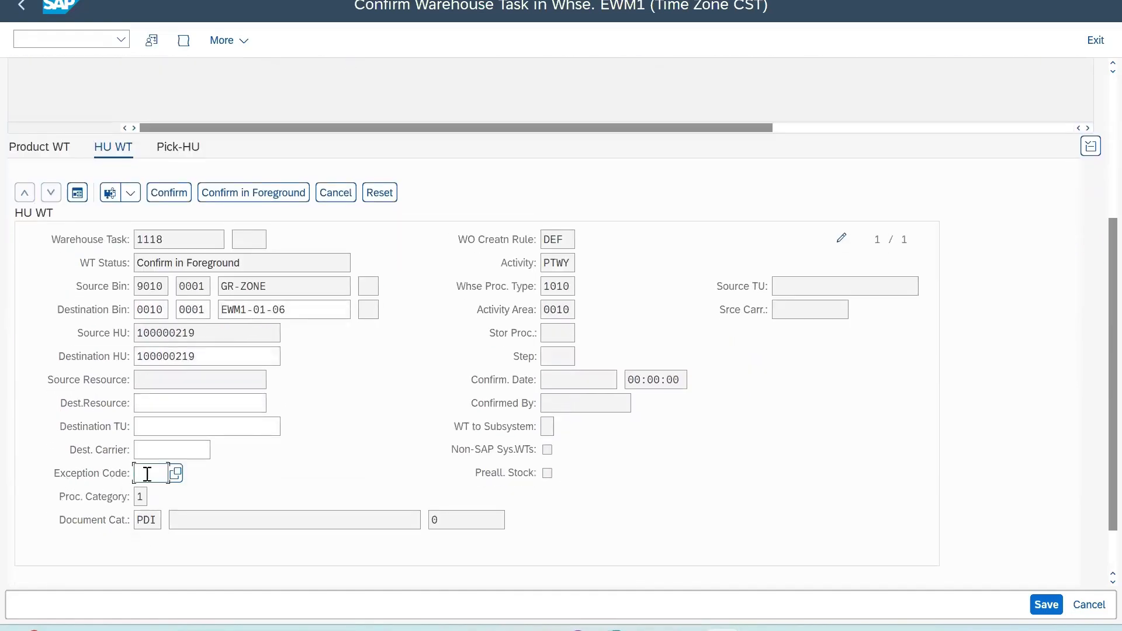
{"action": "left_click", "coordinate": [176, 474]}
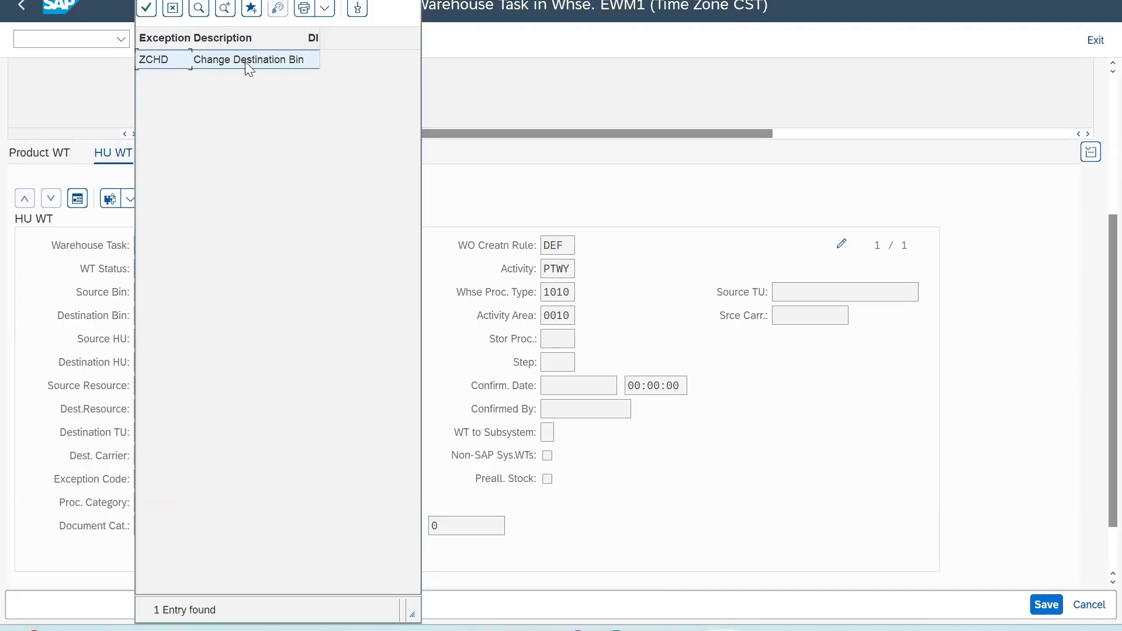
{"action": "double_click", "coordinate": [220, 61]}
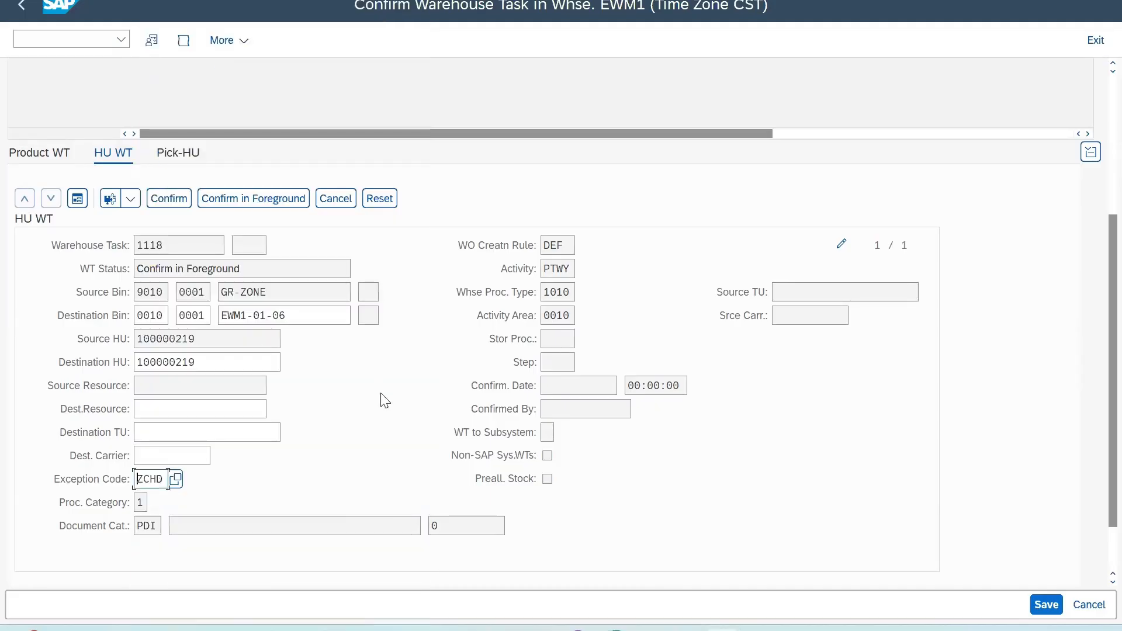
{"action": "scroll", "coordinate": [381, 401], "scroll_direction": "down", "scroll_amount": 1}
{"action": "key", "text": "Return"}
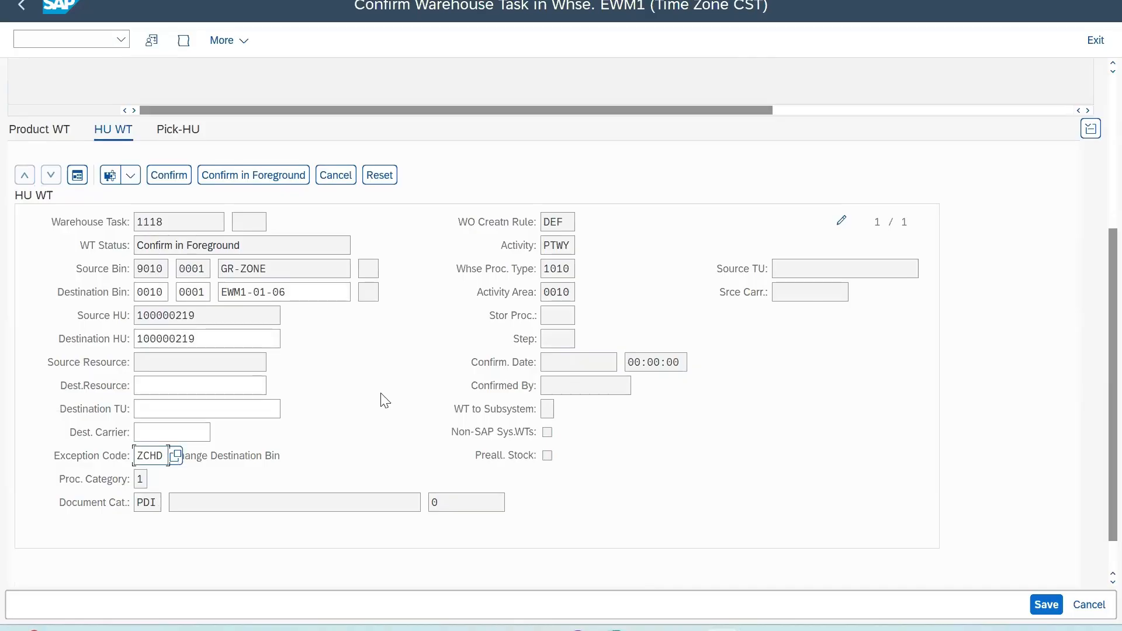
Step: Confirm and save the warehouse order and check the destination bin of its HU warehouse task
{"action": "scroll", "coordinate": [425, 372], "scroll_direction": "up", "scroll_amount": 5}
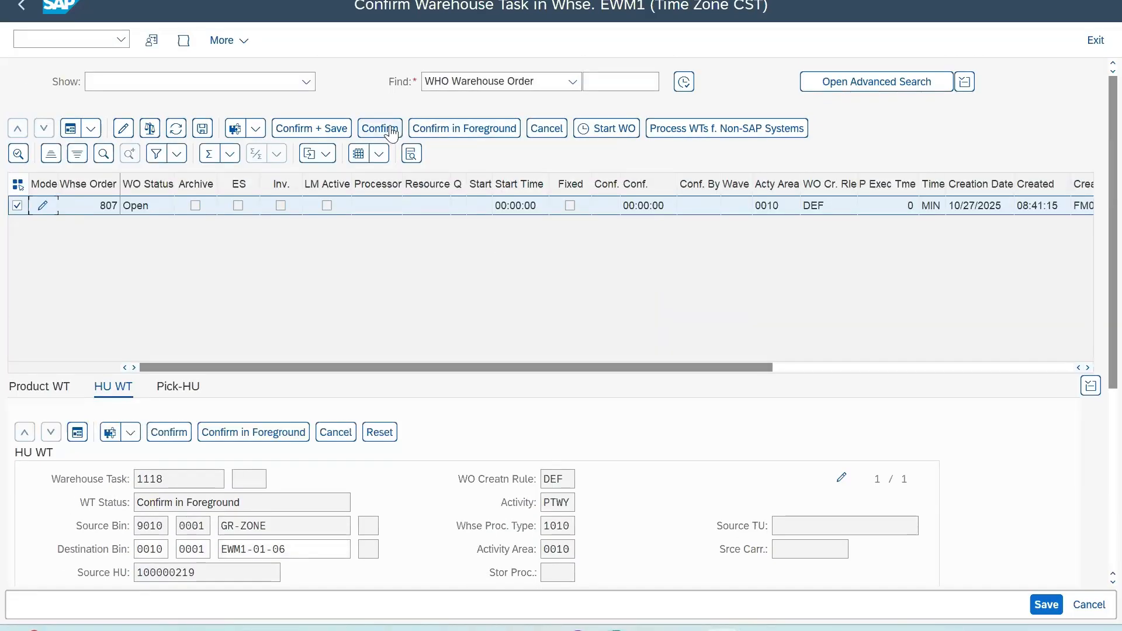
{"action": "left_click", "coordinate": [335, 130]}
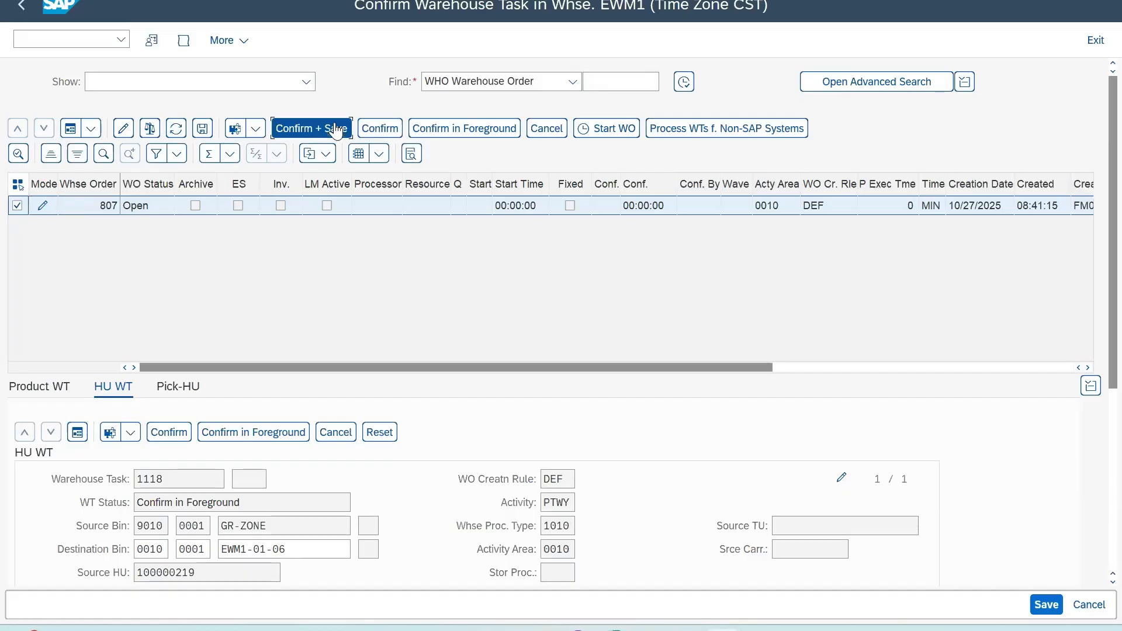
{"action": "left_click_drag", "start_coordinate": [294, 512], "coordinate": [160, 513]}
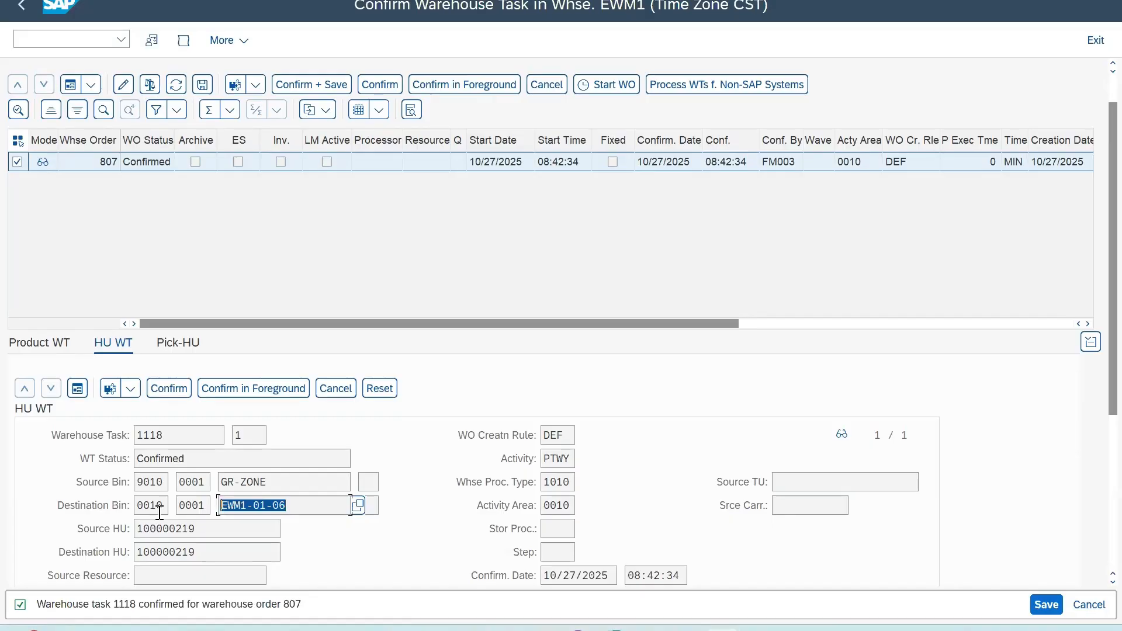
{"action": "left_click", "coordinate": [272, 502]}
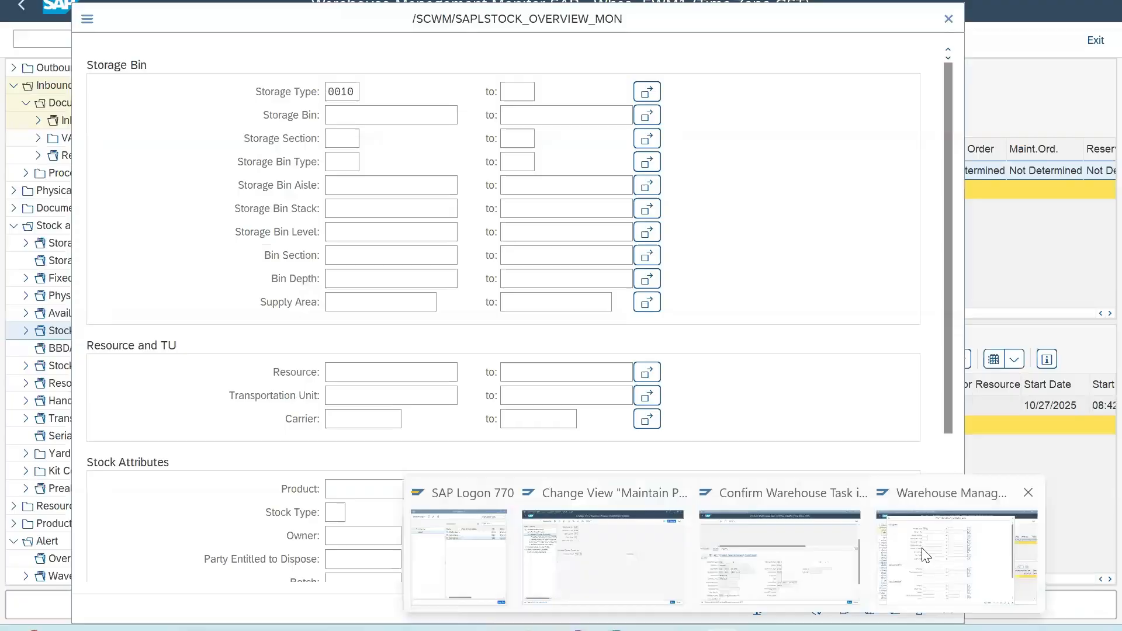
Step: Switch to the Warehouse Management Monitor, run Stock Overview for storage type 0010, and display the physical stock of bin EWM1-01-06
{"action": "mouse_move", "coordinate": [763, 626]}
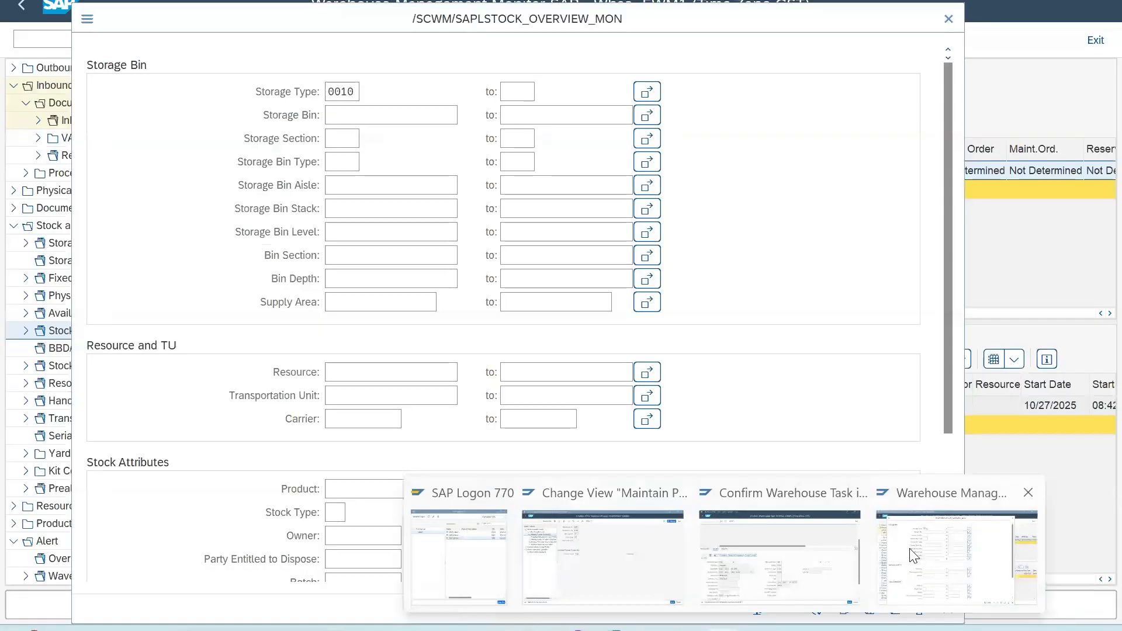
{"action": "left_click", "coordinate": [913, 554]}
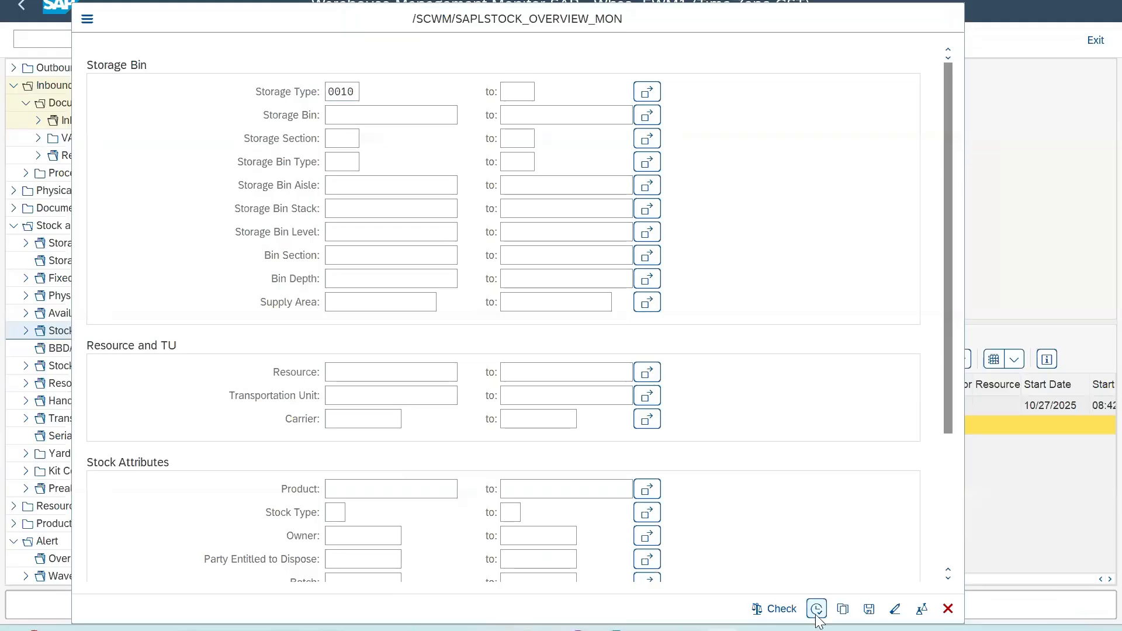
{"action": "left_click", "coordinate": [816, 610]}
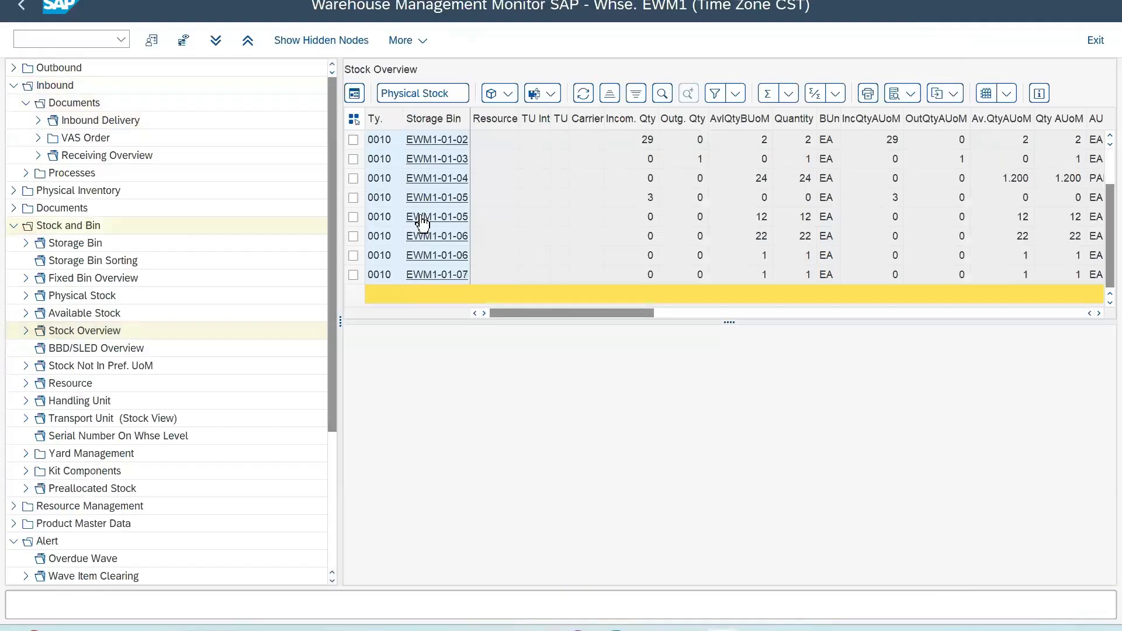
{"action": "left_click", "coordinate": [353, 236]}
{"action": "double_click", "coordinate": [371, 234]}
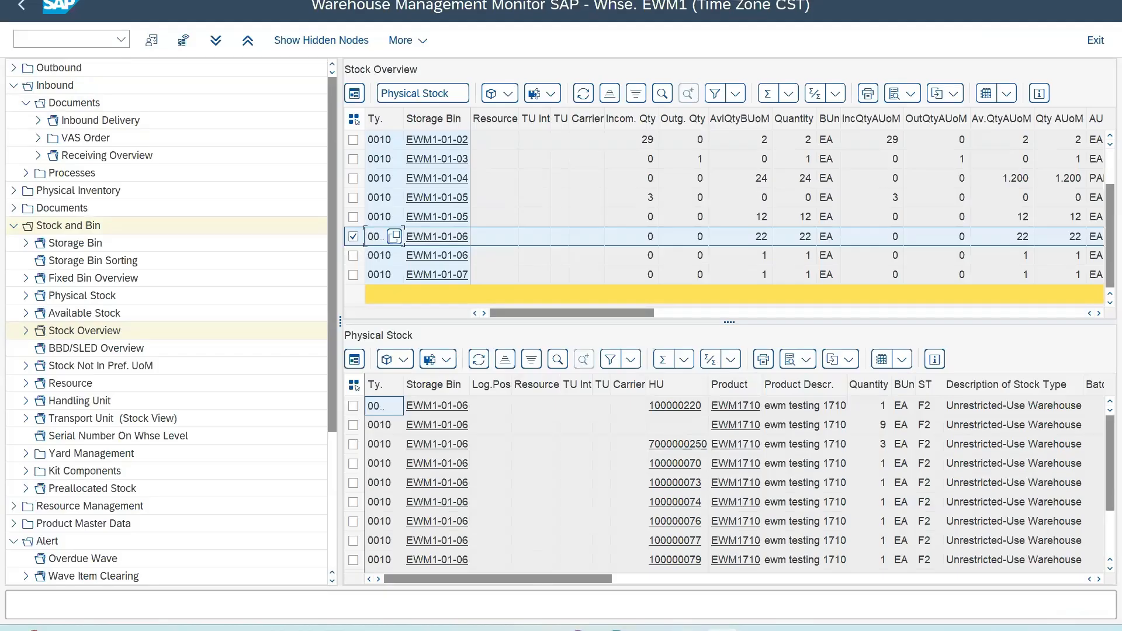
Step: Compare the confirmed task's handling unit with the handling unit and highest HU data in the physical stock of bin EWM1-01-06
{"action": "mouse_move", "coordinate": [617, 628]}
{"action": "left_click", "coordinate": [753, 579]}
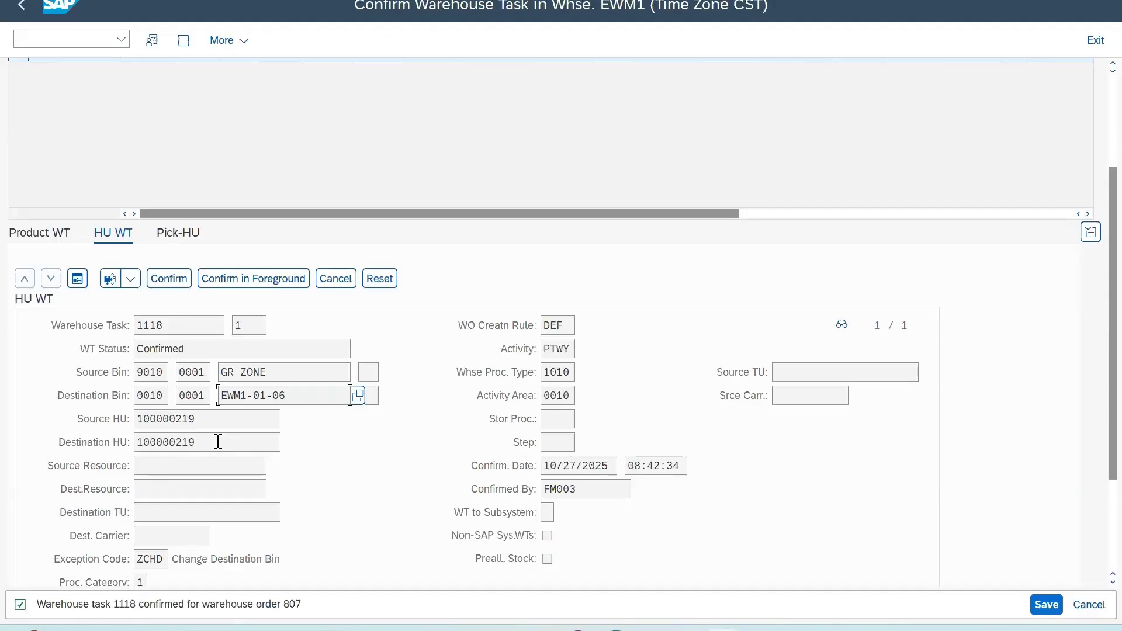
{"action": "mouse_move", "coordinate": [616, 629]}
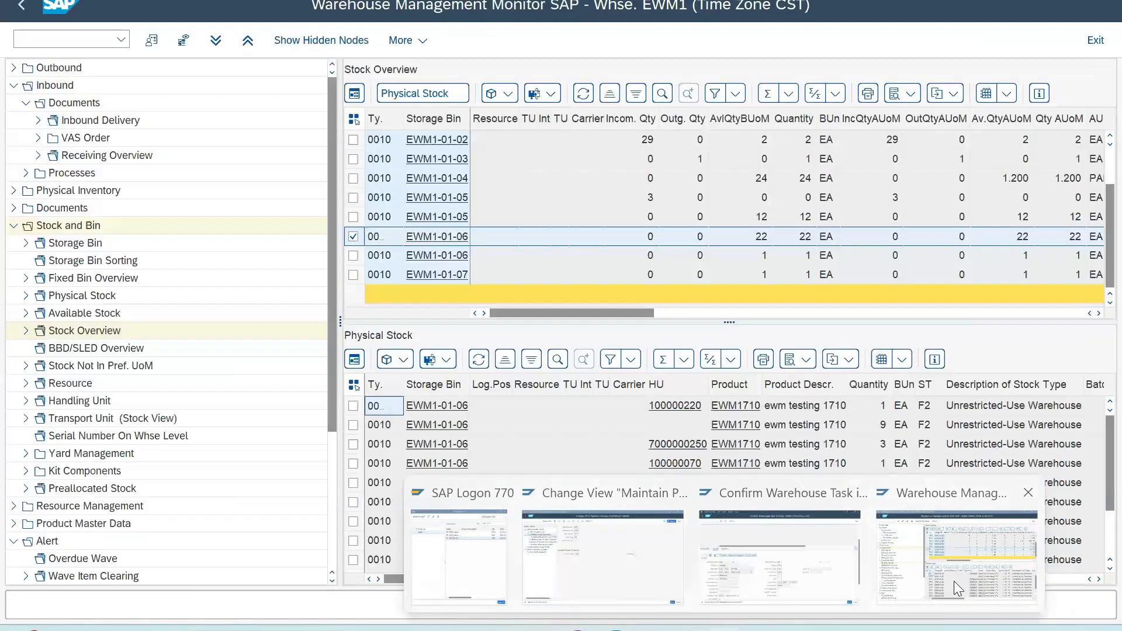
{"action": "left_click", "coordinate": [954, 581]}
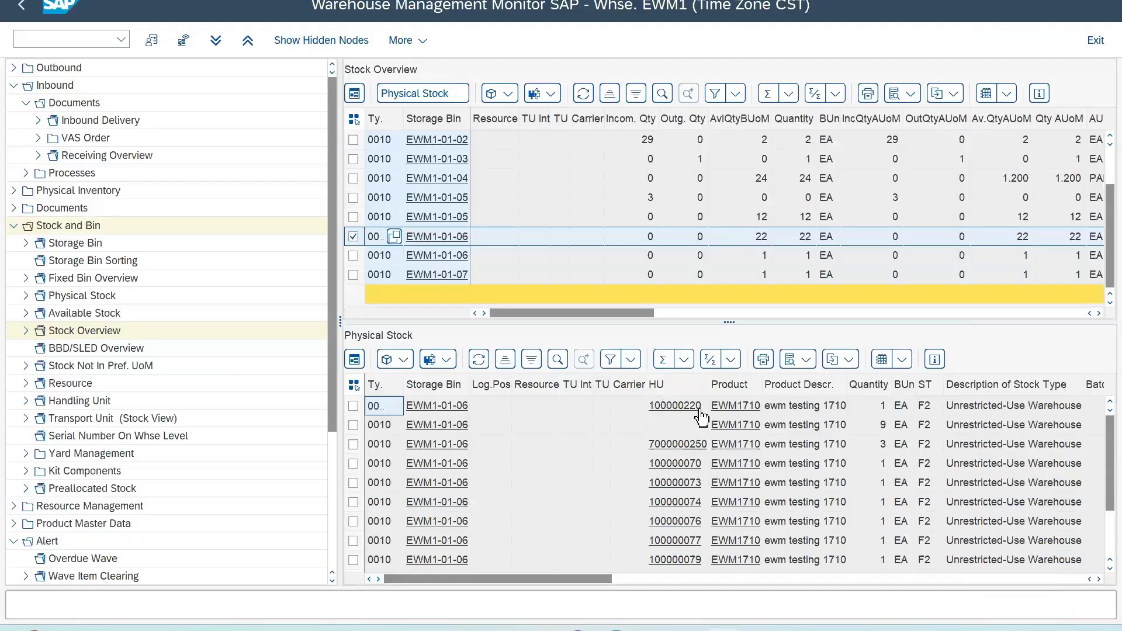
{"action": "left_click", "coordinate": [640, 579]}
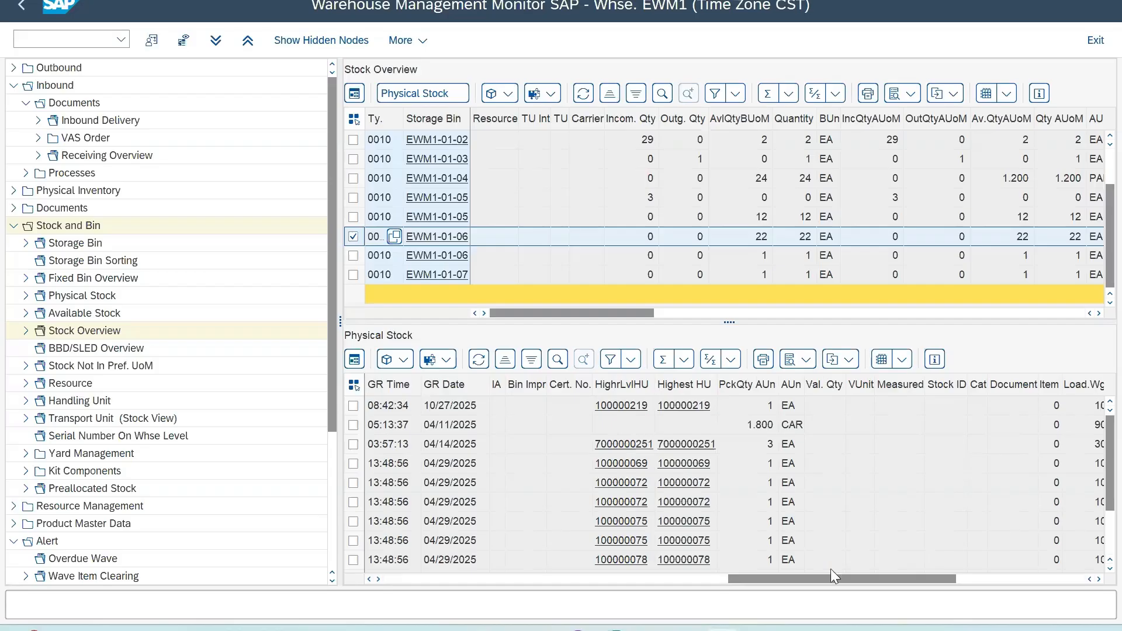
{"action": "left_click_drag", "start_coordinate": [829, 580], "coordinate": [475, 594]}
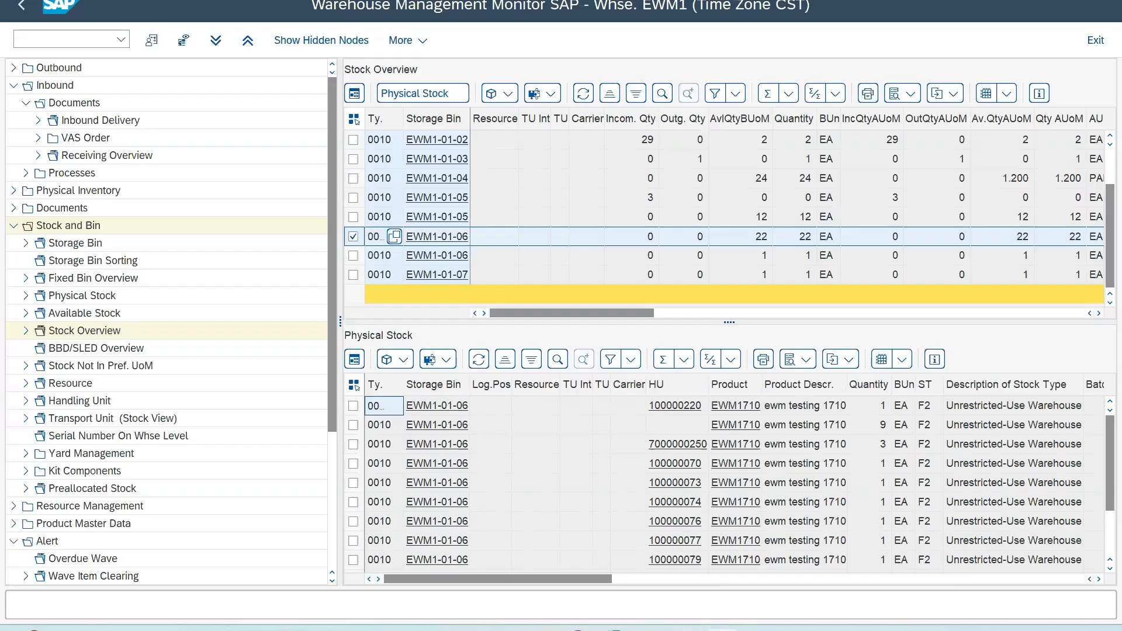
Step: Switch back to the Confirm Warehouse Task session and return it to SAP Easy Access
{"action": "mouse_move", "coordinate": [725, 629]}
{"action": "left_click", "coordinate": [648, 570]}
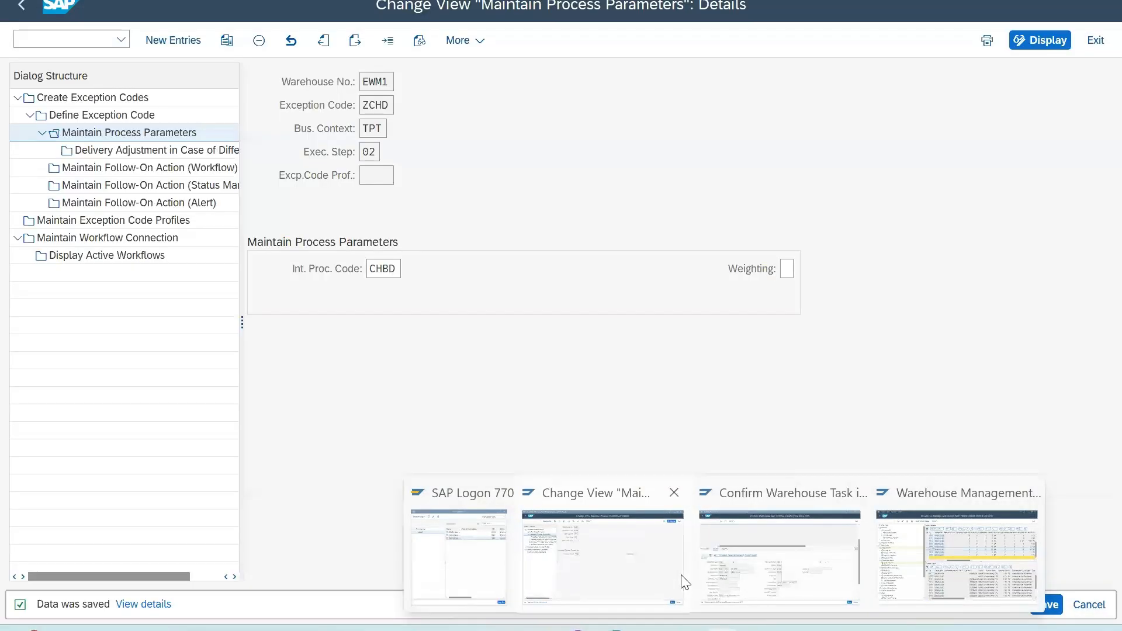
{"action": "left_click", "coordinate": [795, 584]}
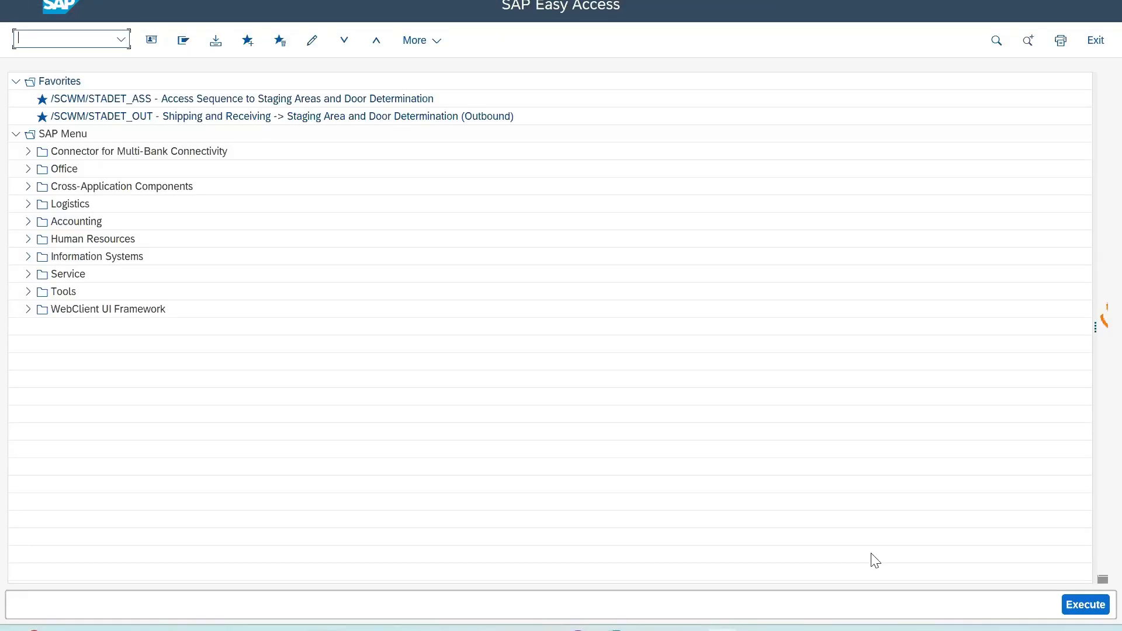